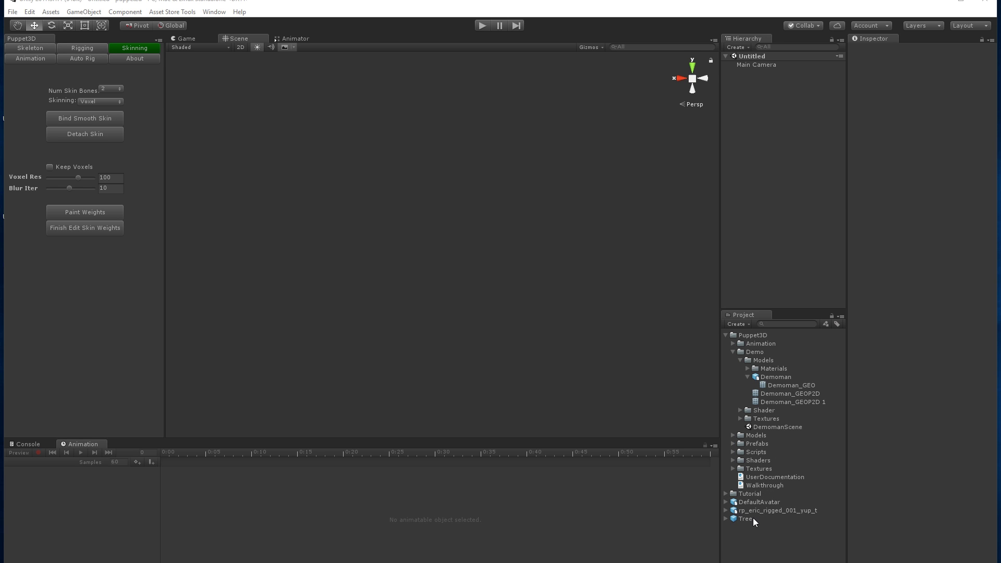
- Add the Tree model to the scene and select it in a view that shows the whole tree
left_click_drag(752, 518, 792, 235)
right_click_drag(530, 277, 472, 329, "alt")
middle_click_drag(471, 329, 469, 284, "alt")
left_click(793, 143)
middle_click_drag(426, 214, 420, 246, "alt")
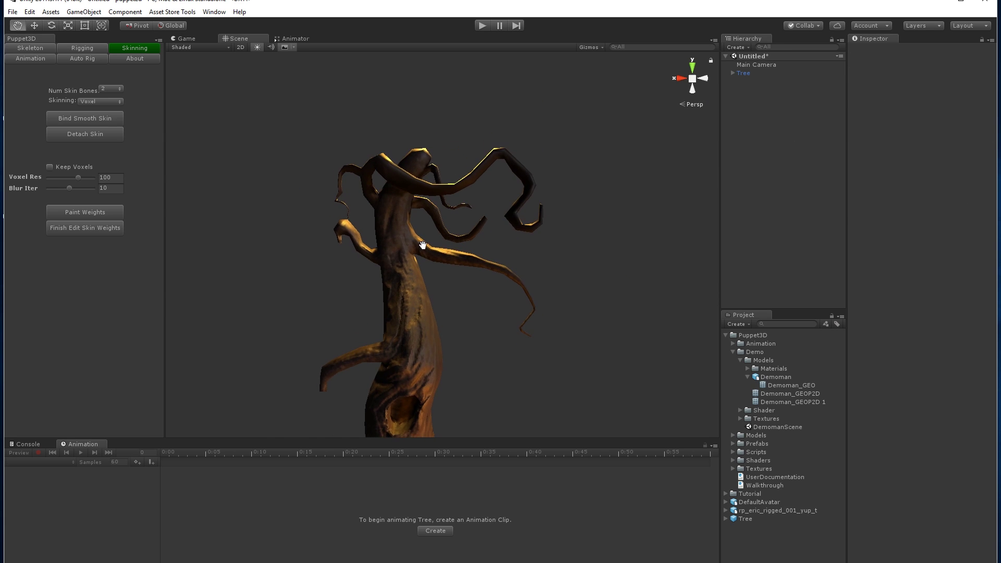
right_click_drag(420, 245, 548, 273, "alt")
middle_click_drag(547, 273, 543, 298, "alt")
left_click(383, 329)
right_click_drag(480, 359, 394, 358, "alt")
middle_click_drag(394, 358, 404, 279, "alt")
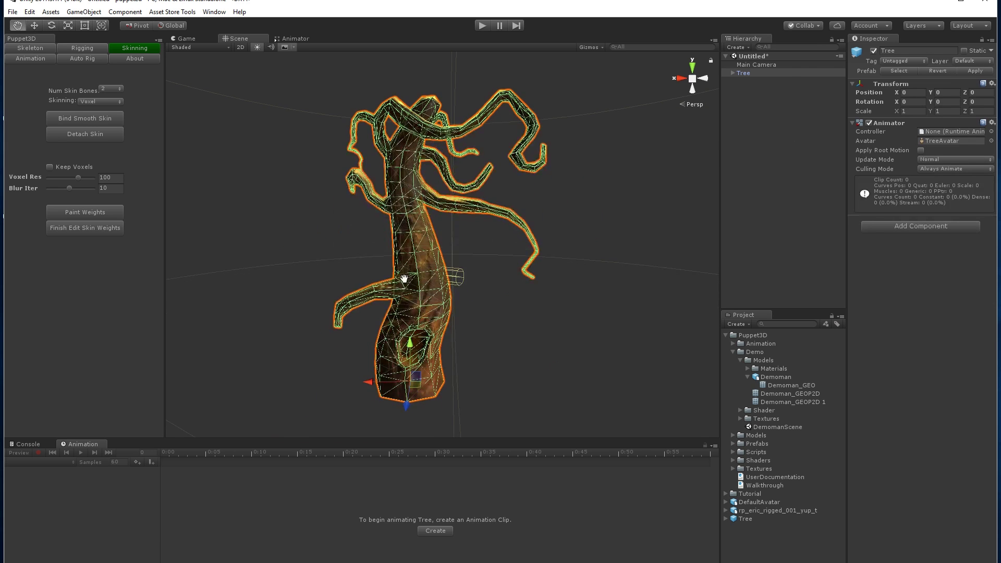
- Assign the treeLow_GEO mesh inside Tree to the TransparentFX layer
left_click(733, 72)
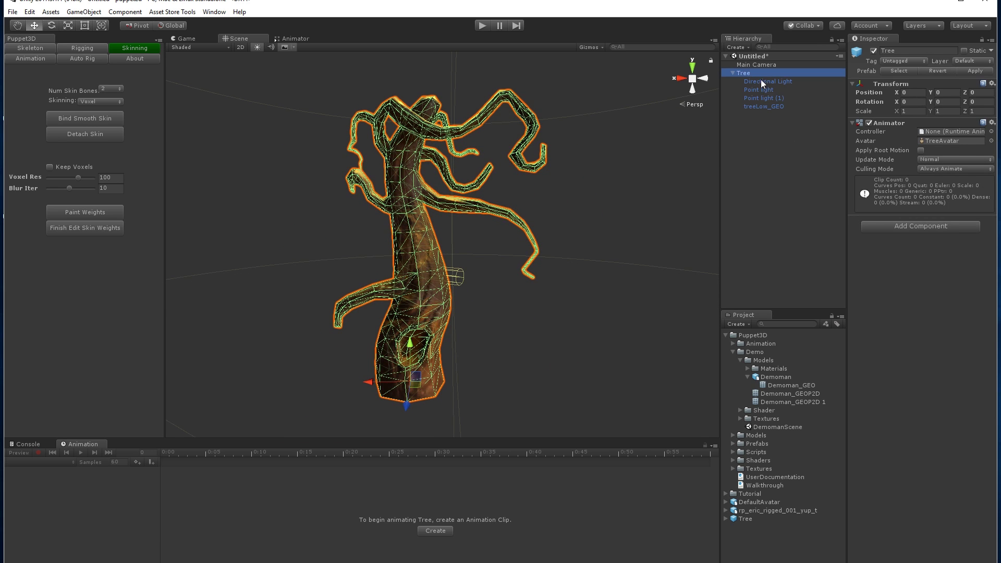
left_click(768, 106)
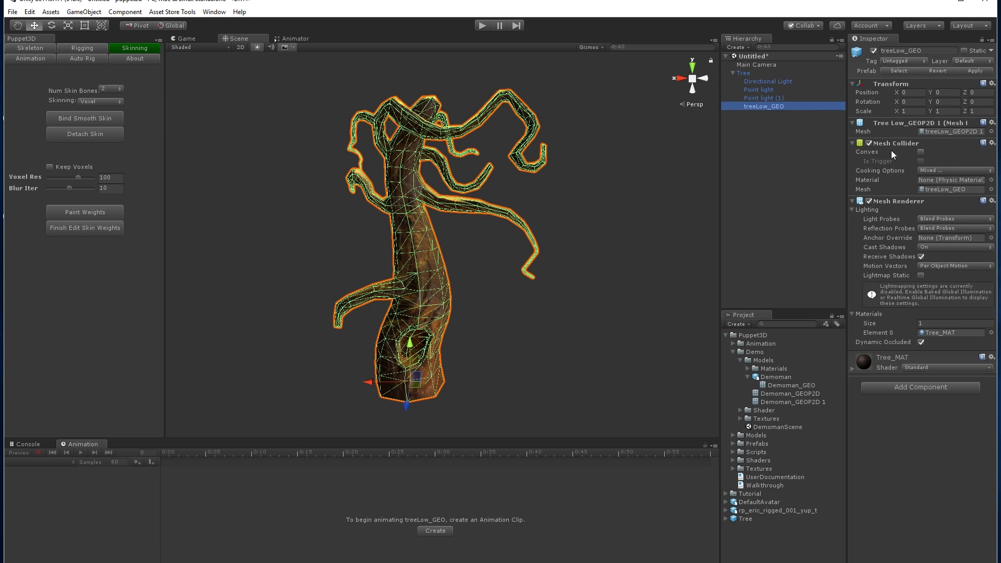
left_click(980, 61)
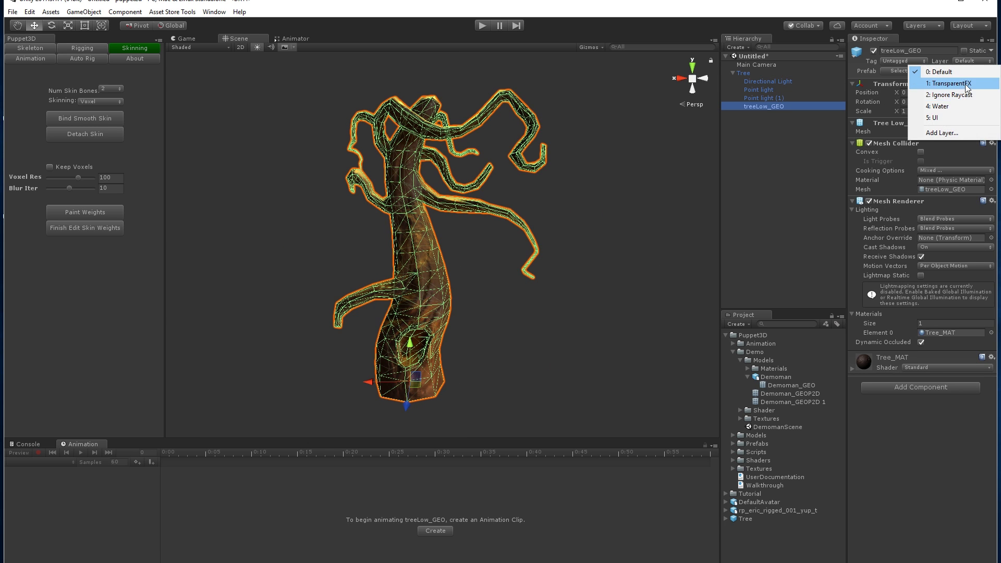
left_click(961, 83)
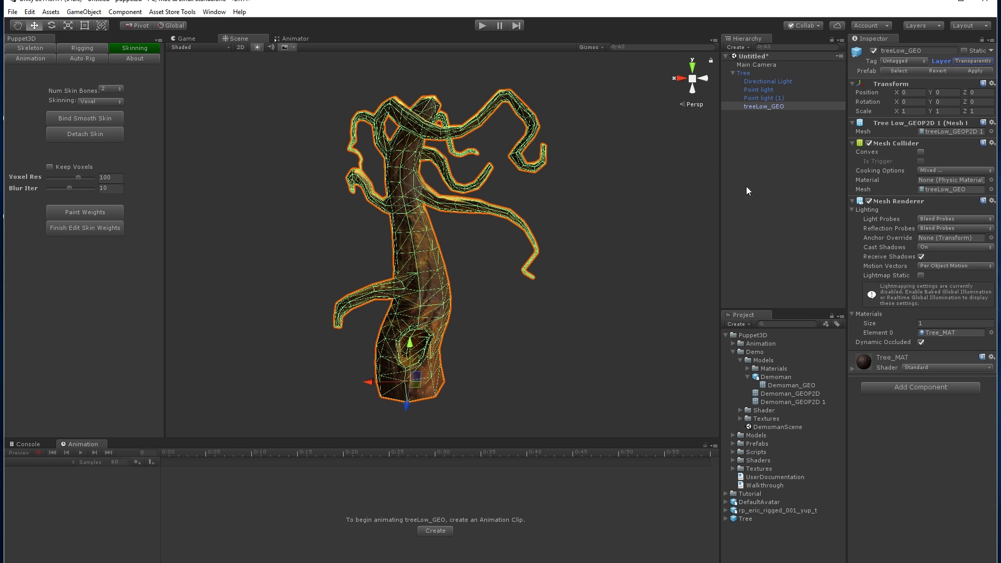
- Create a spline with four controls up the middle of the trunk, from its base to its top, and finish it
left_click(30, 47)
left_click(723, 157)
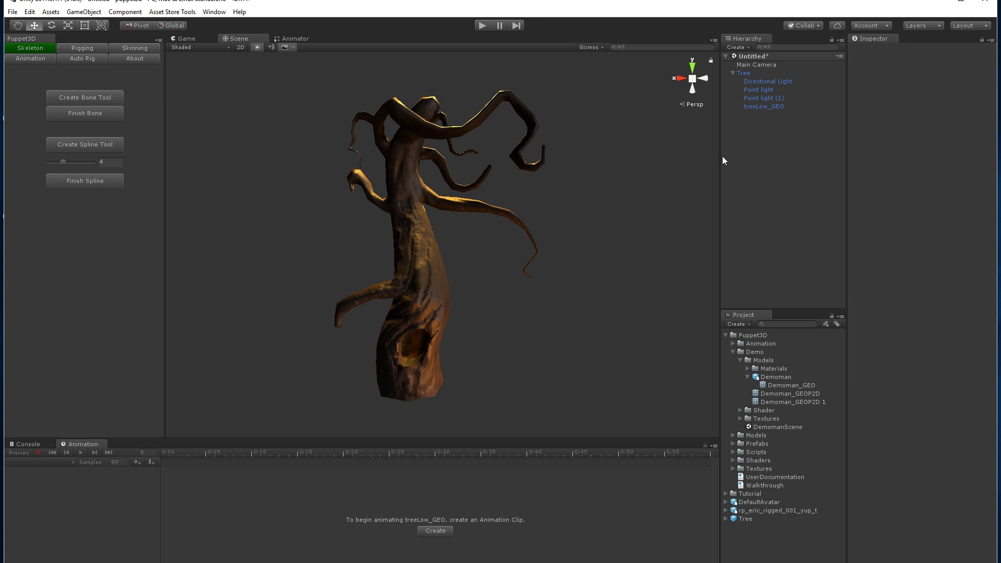
left_click(83, 147)
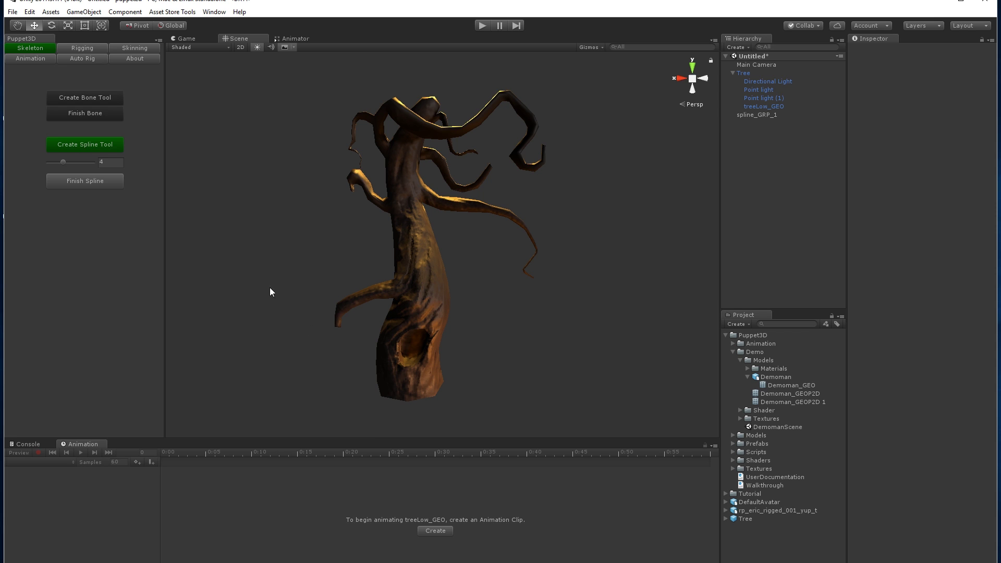
left_click(418, 387)
left_click(421, 280)
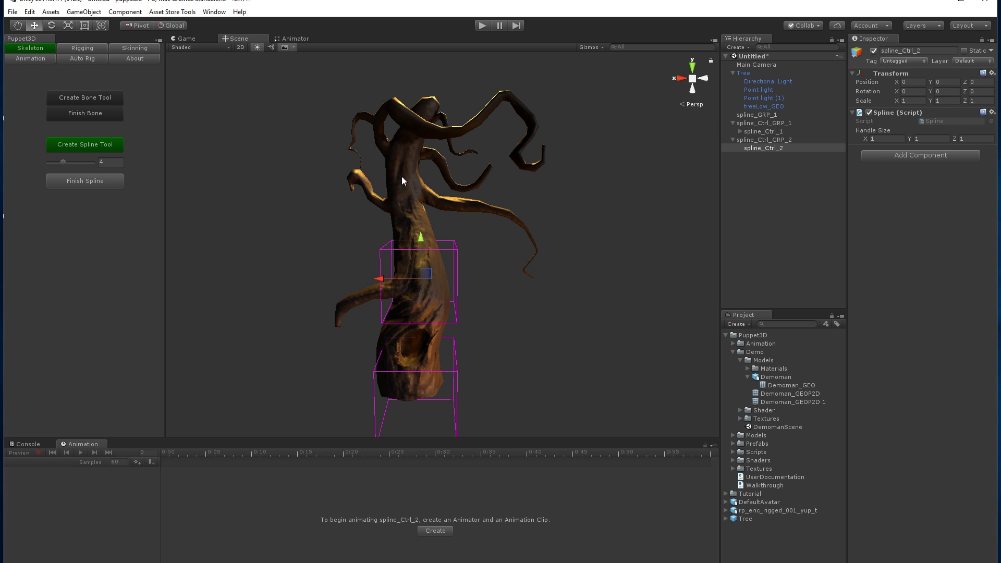
left_click(403, 180)
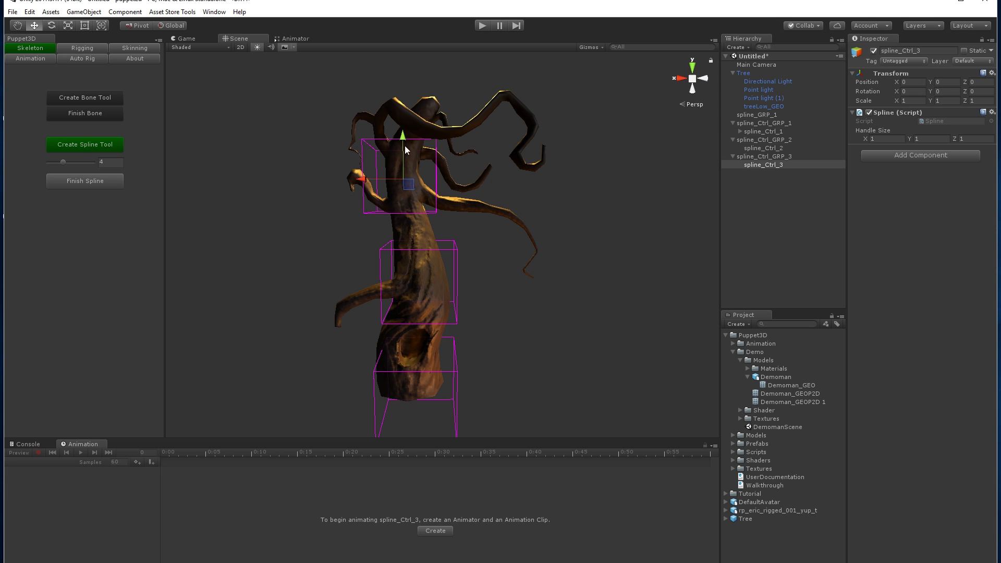
left_click(432, 99)
- Create a bone chain from the trunk bone out along the long lower-right branch towards its drooping tip
right_click_drag(397, 315, 526, 359, "alt")
middle_click_drag(353, 242, 356, 278, "alt")
right_click_drag(356, 279, 472, 272, "alt")
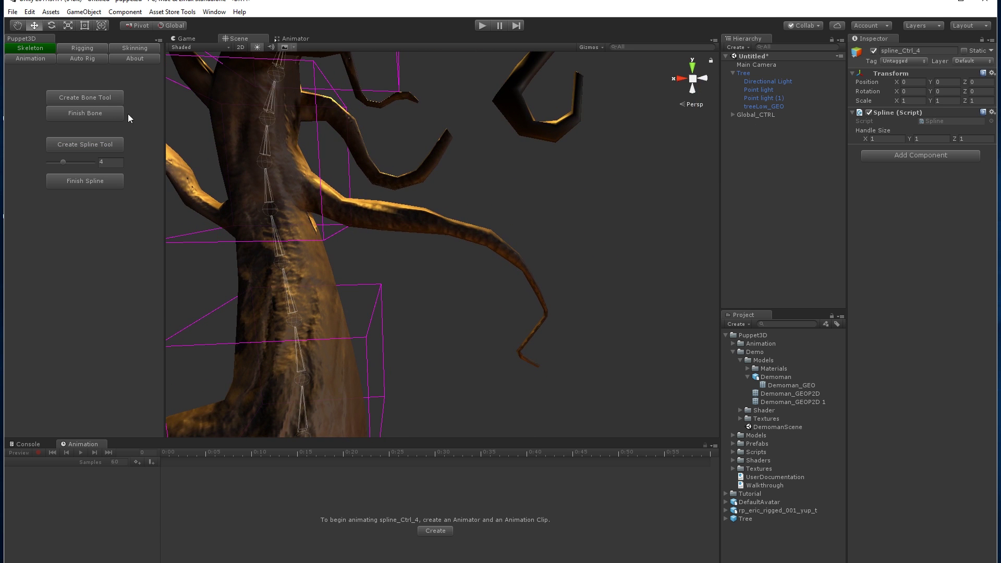
left_click(95, 99)
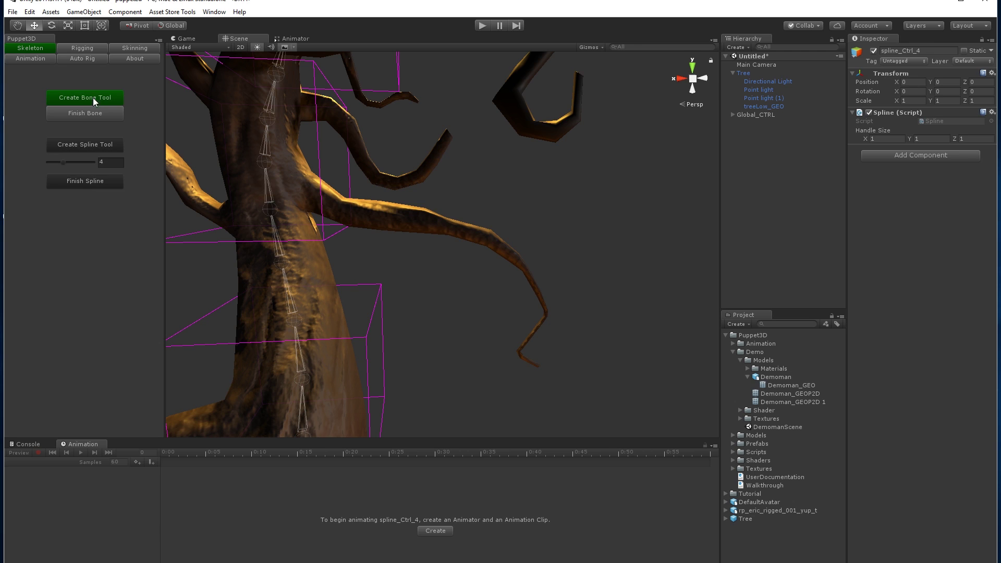
left_click(263, 161)
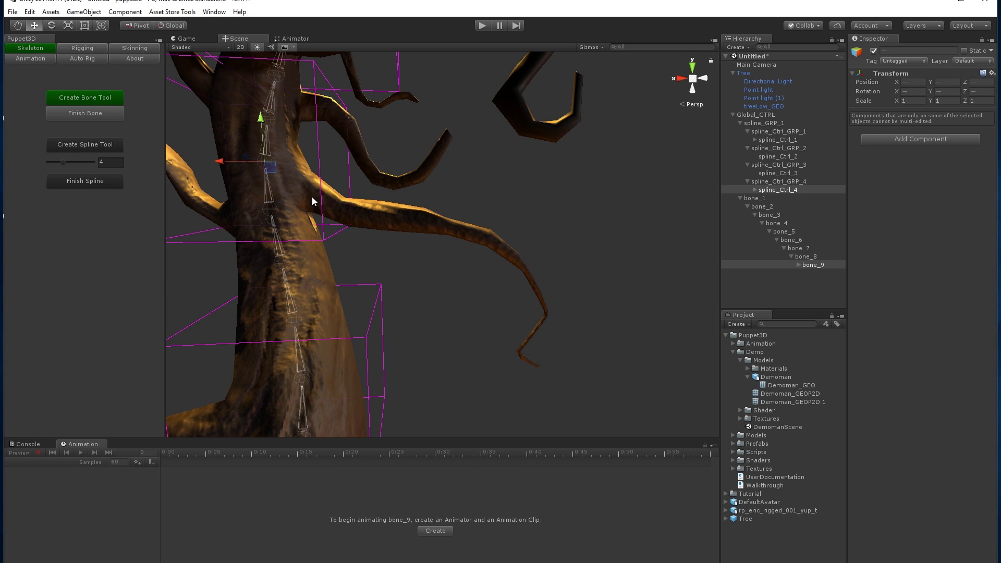
left_click(377, 216)
left_click(492, 240)
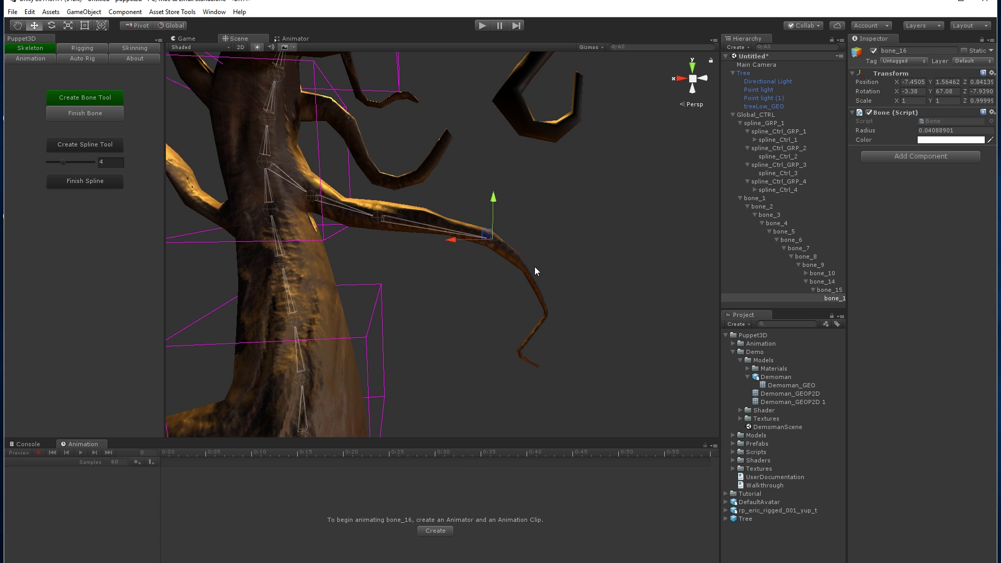
left_click(544, 310)
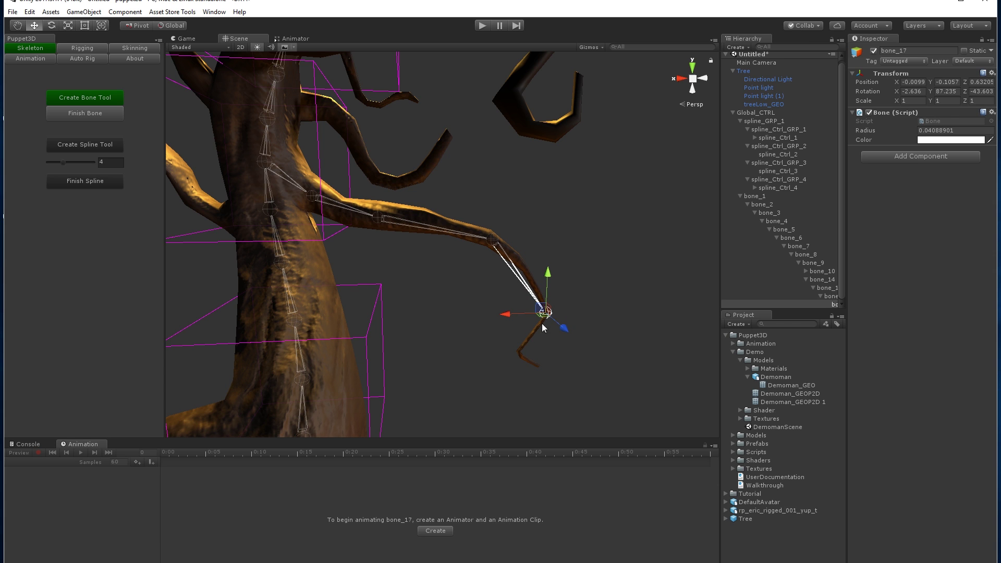
left_click(520, 349)
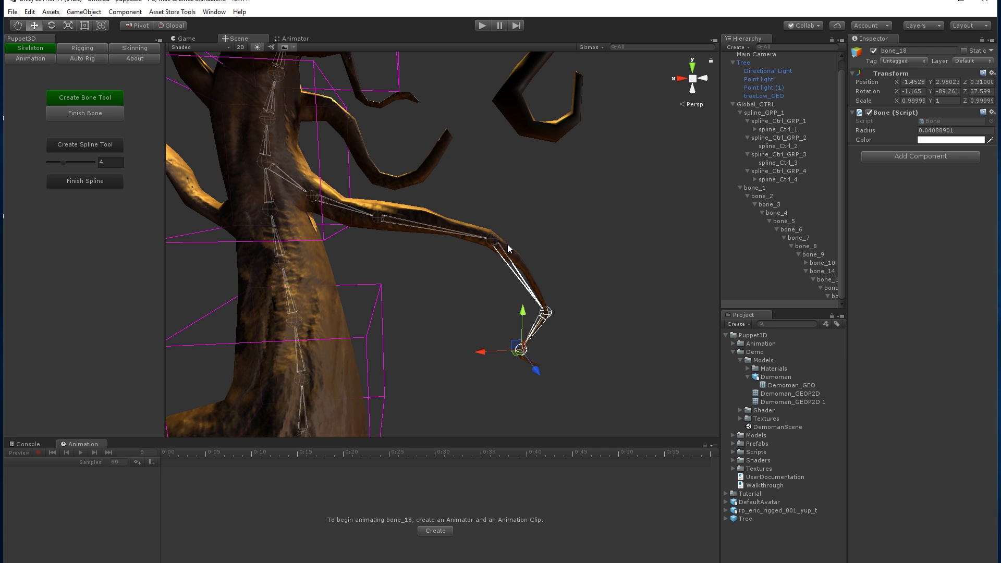
- Move the outer joints of the lower-right branch closer along its curve, add one more bone at the tip and end the chain
left_click(492, 240)
left_click_drag(489, 243, 437, 229)
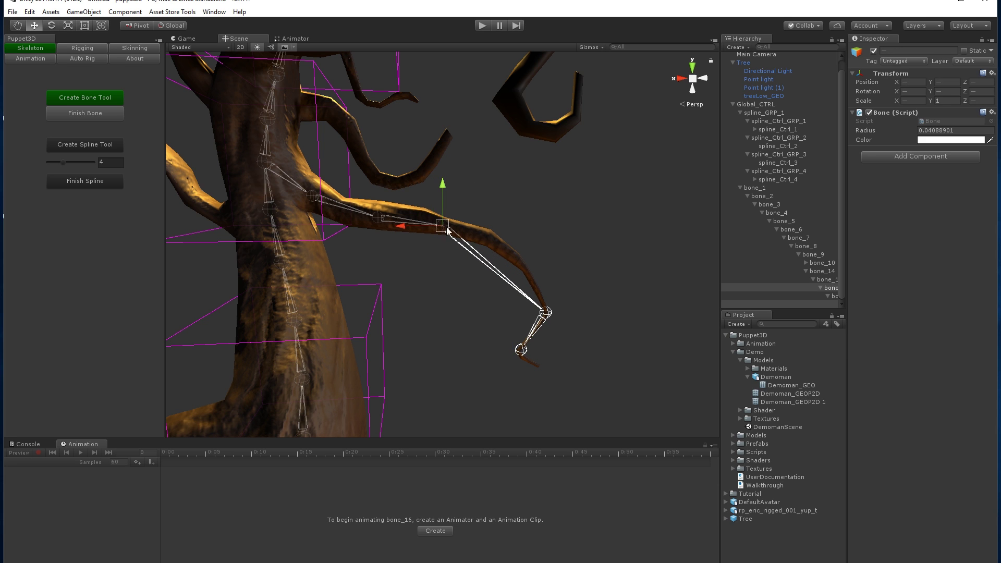
left_click(545, 312)
left_click_drag(545, 313, 510, 255)
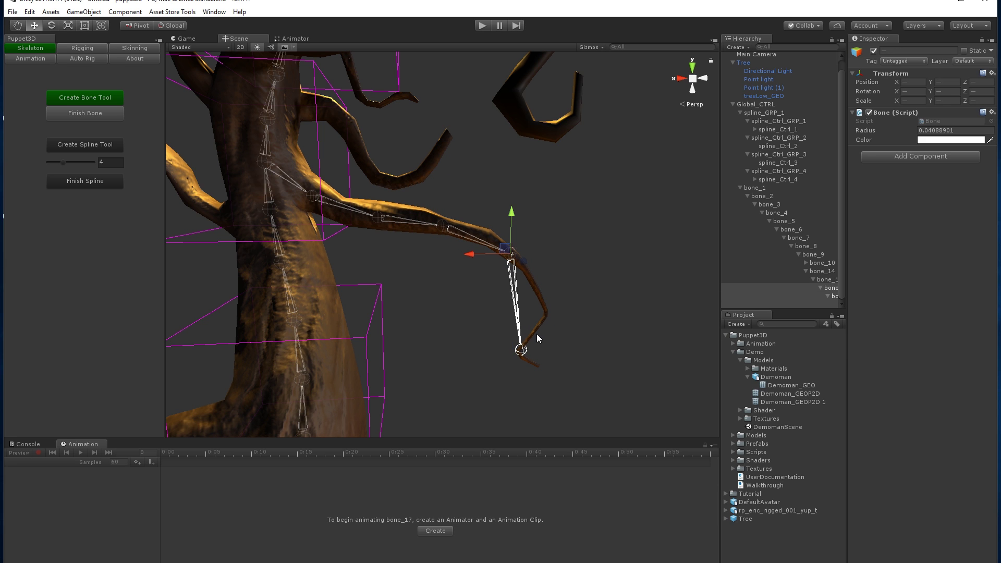
left_click(522, 348)
key("ctrl+z")
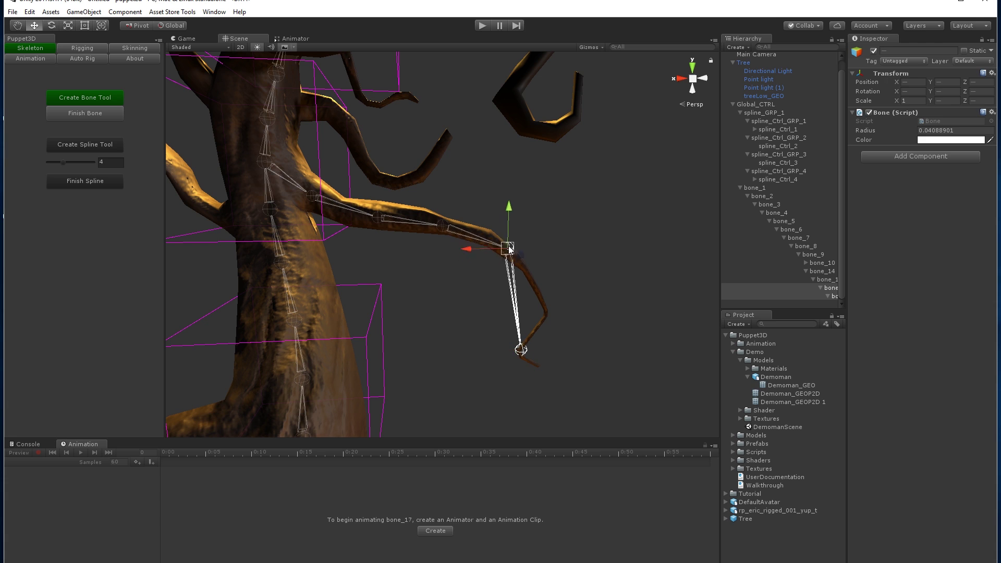
left_click(520, 350)
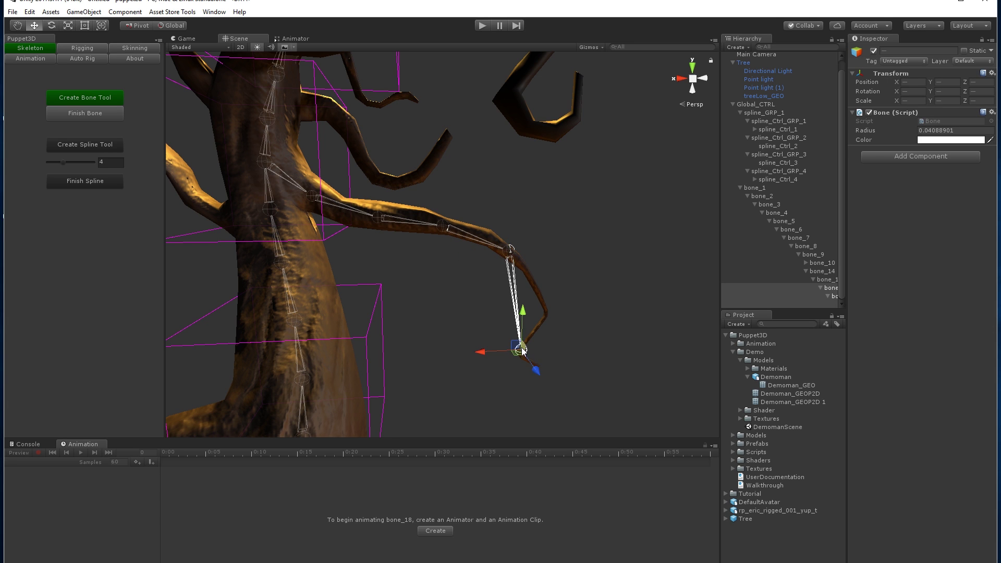
left_click_drag(520, 348, 548, 312)
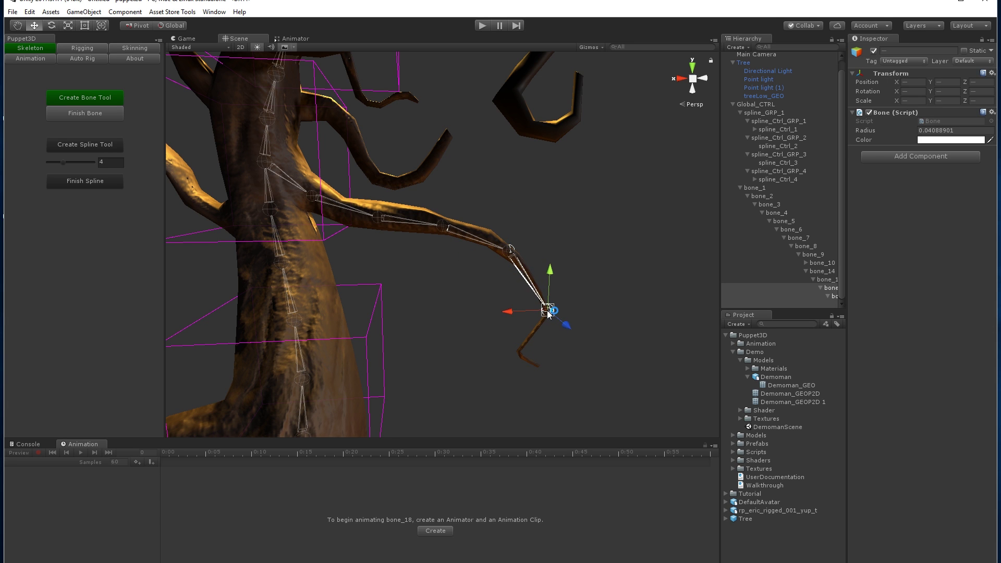
left_click(520, 349)
right_click(360, 207)
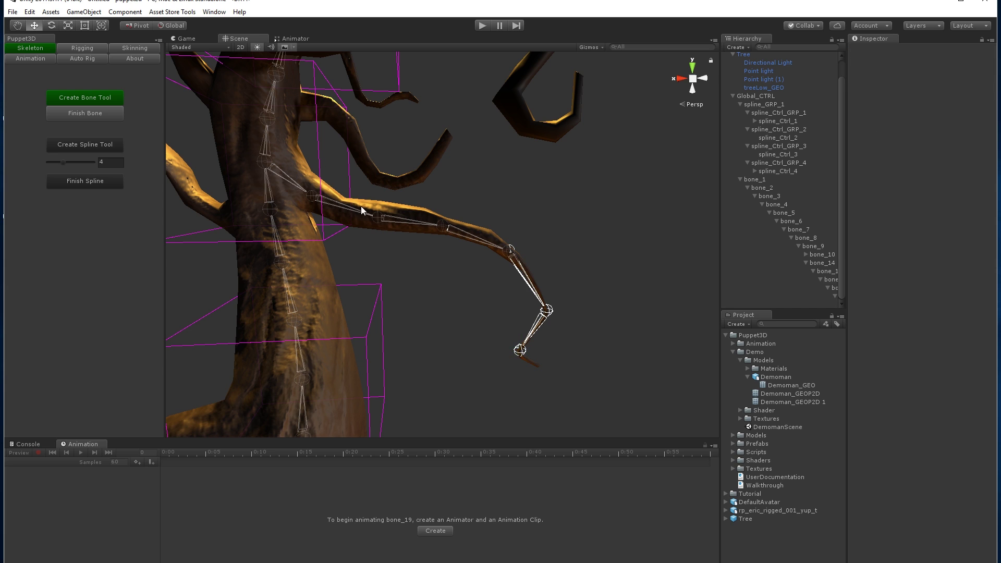
- Create a bone chain from the trunk along the short upturned branch above the lower-right one and finish it
left_click(268, 119)
left_click(302, 104)
left_click(347, 120)
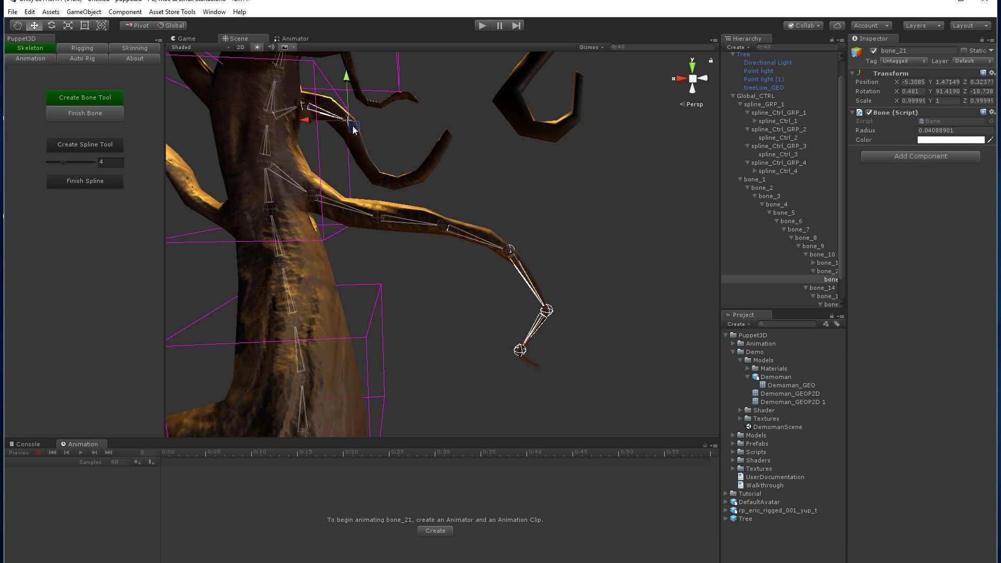
left_click(380, 180)
left_click(421, 177)
left_click(448, 134)
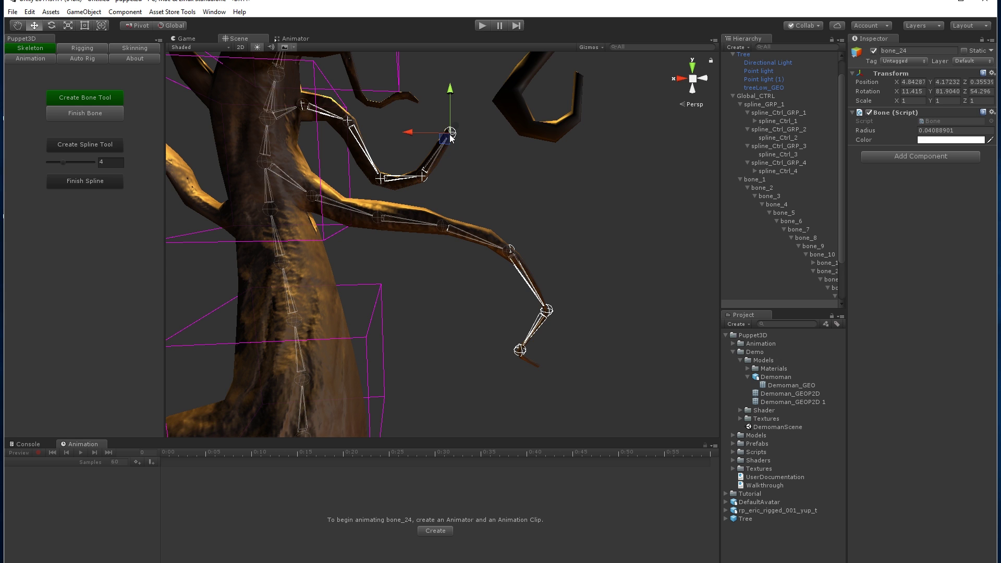
left_click(77, 112)
- Start a bone chain from the trunk up the left bend of the largest top branch and across the front of the trunk
middle_click_drag(338, 127, 396, 270)
left_click_drag(396, 271, 477, 259, "alt")
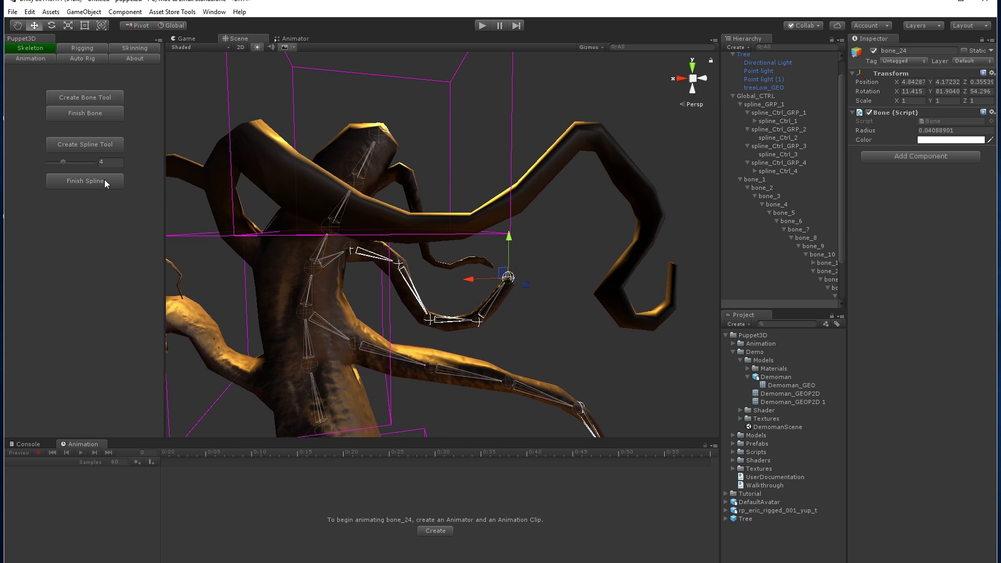
left_click(75, 97)
left_click(321, 267)
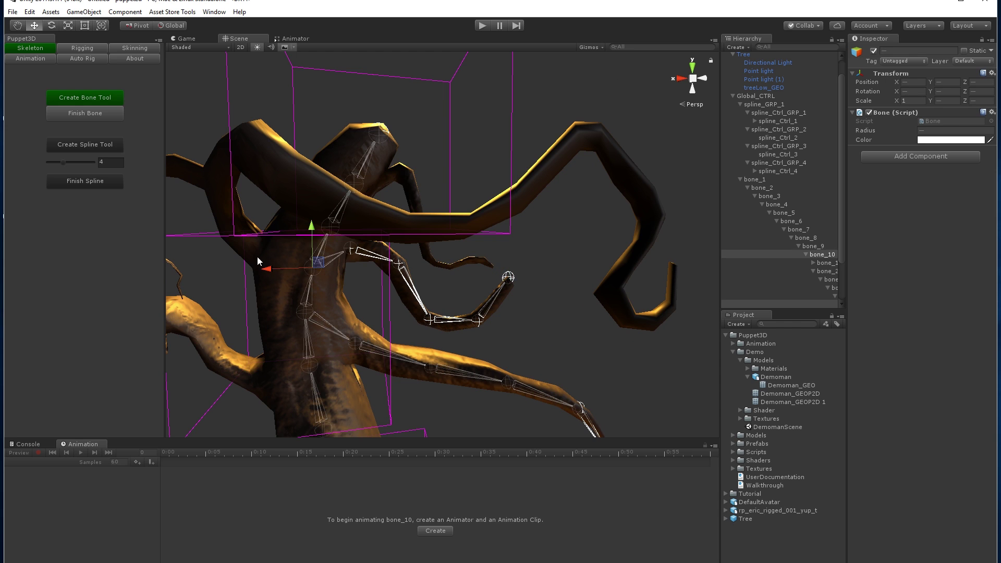
left_click(258, 248)
left_click(209, 173)
left_click(249, 137)
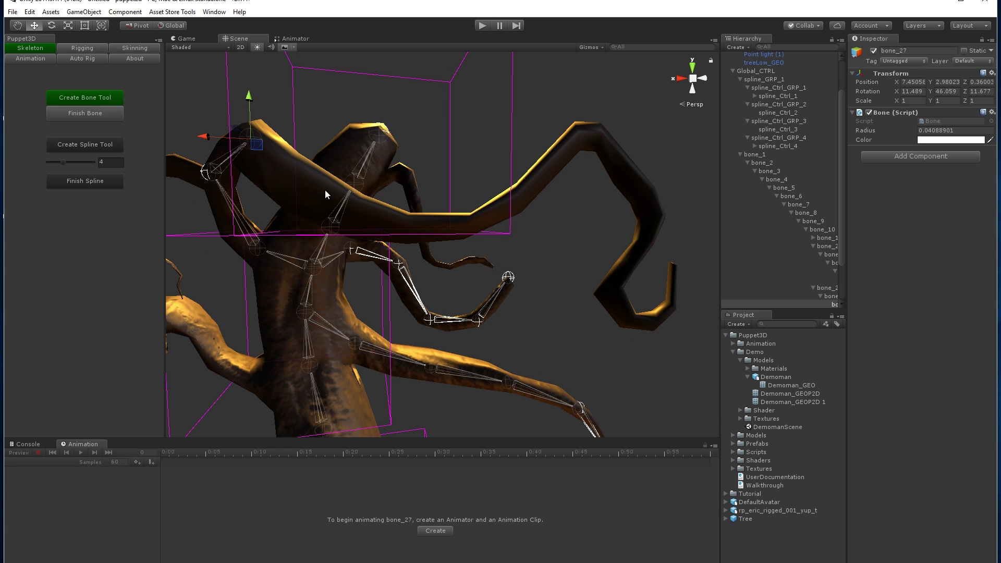
left_click(318, 197)
left_click(435, 218)
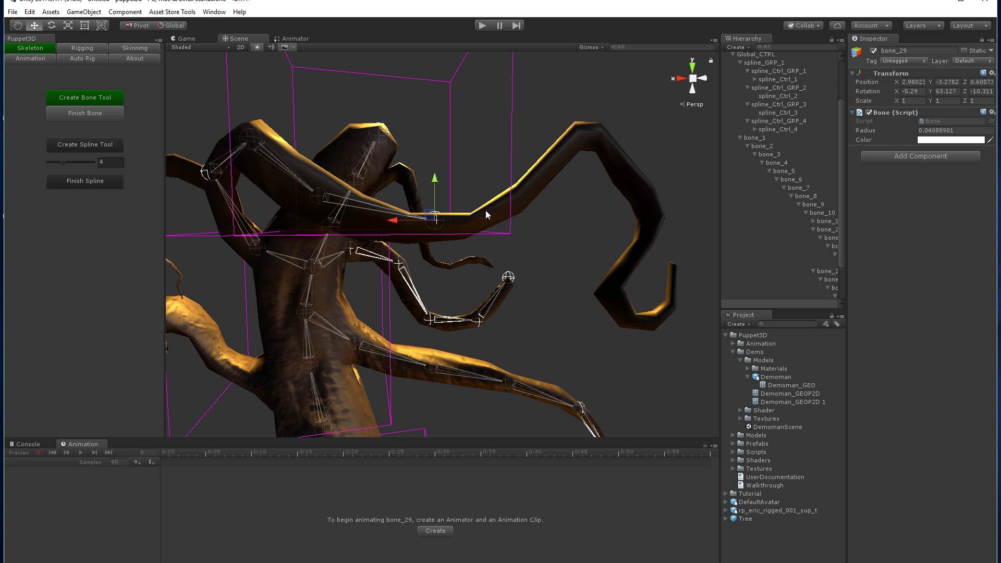
- Continue the largest branch's bone chain over its right-hand peak and around the curl to the tip
left_click(582, 132)
key("ctrl+z")
left_click(521, 202)
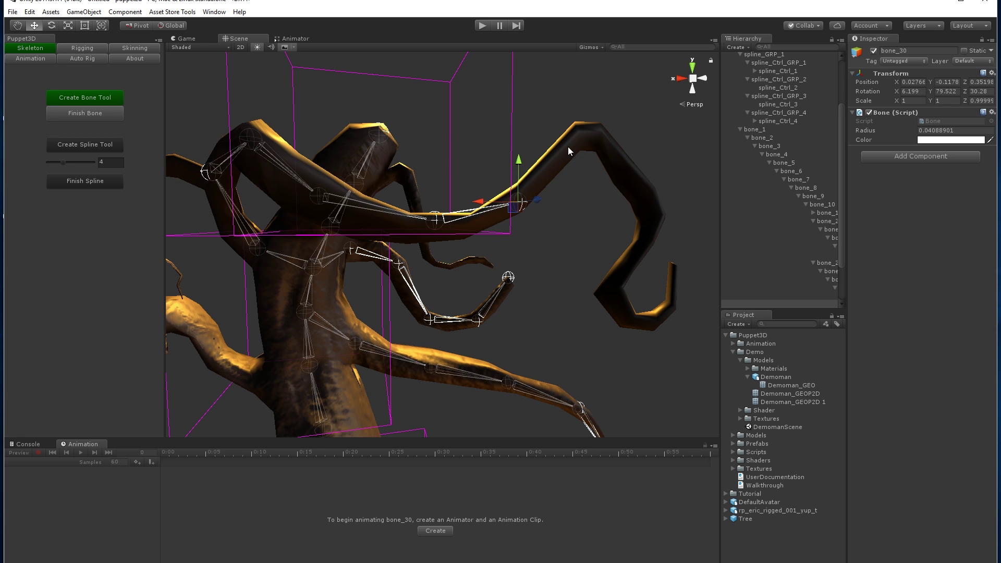
left_click(588, 132)
left_click(653, 211)
left_click(612, 289)
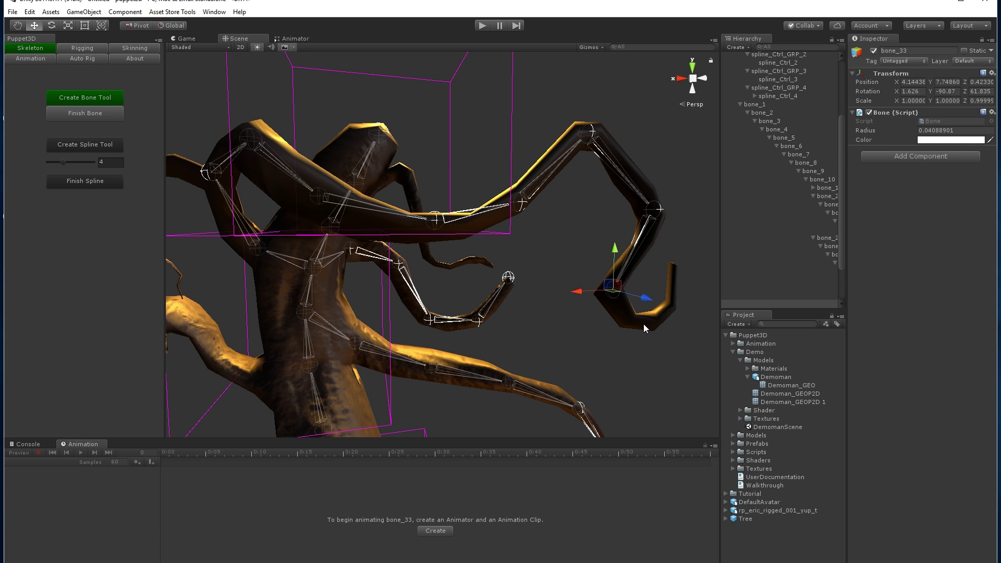
left_click(644, 324)
left_click(671, 297)
left_click(672, 262)
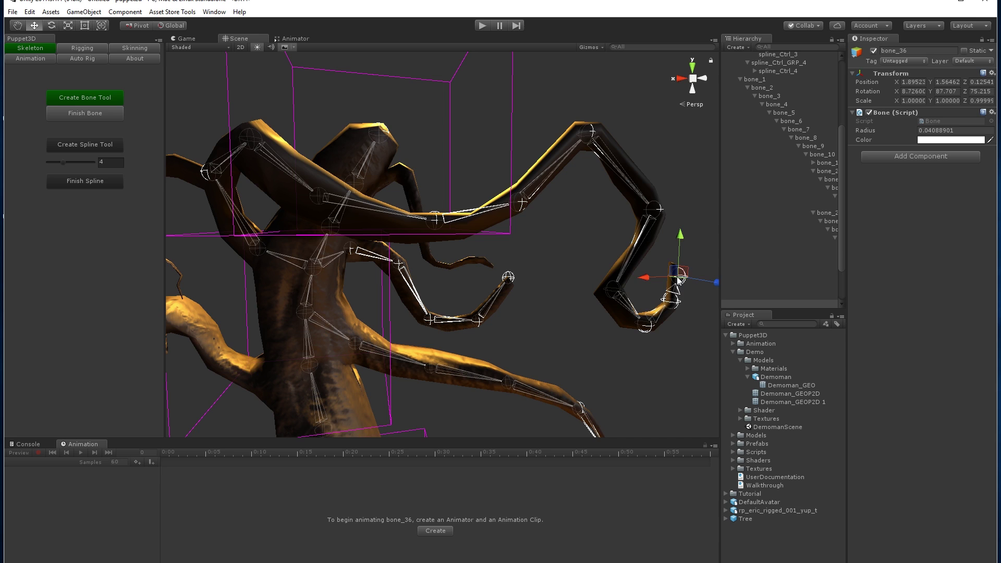
- Create a bone chain from the upper trunk bone along the thin branch behind the largest one
left_click(383, 179)
left_click(355, 178)
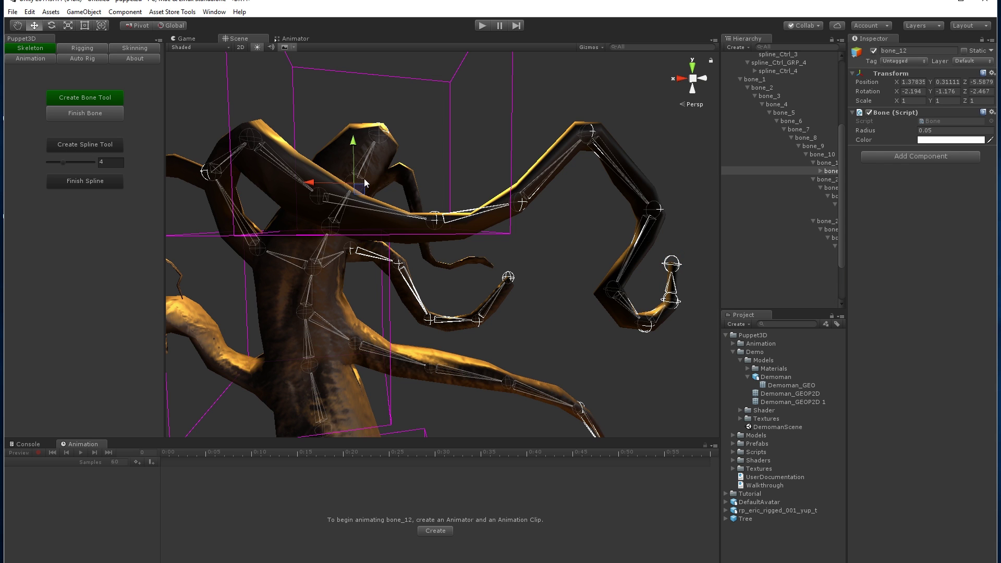
left_click(404, 180)
left_click(430, 255)
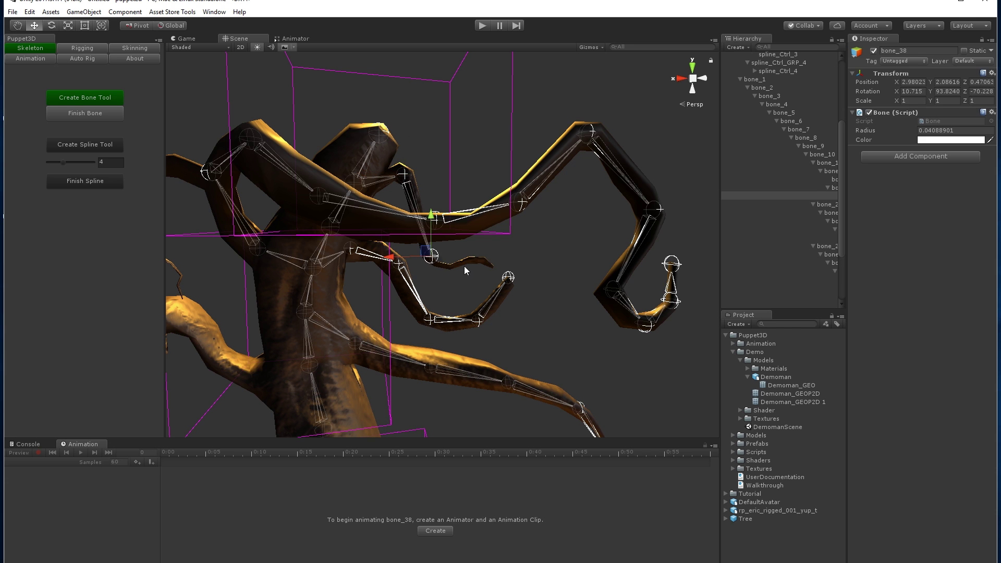
left_click(476, 257)
- Create a bone chain from the trunk along the short curled branch on the tree's left side to its tip
scroll(349, 283, "down", 5)
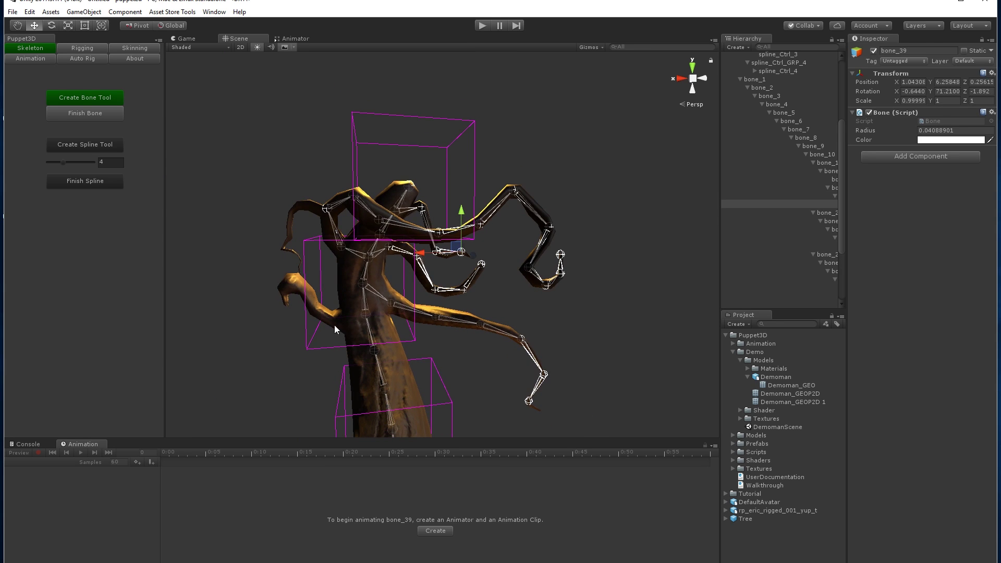
left_click(334, 320)
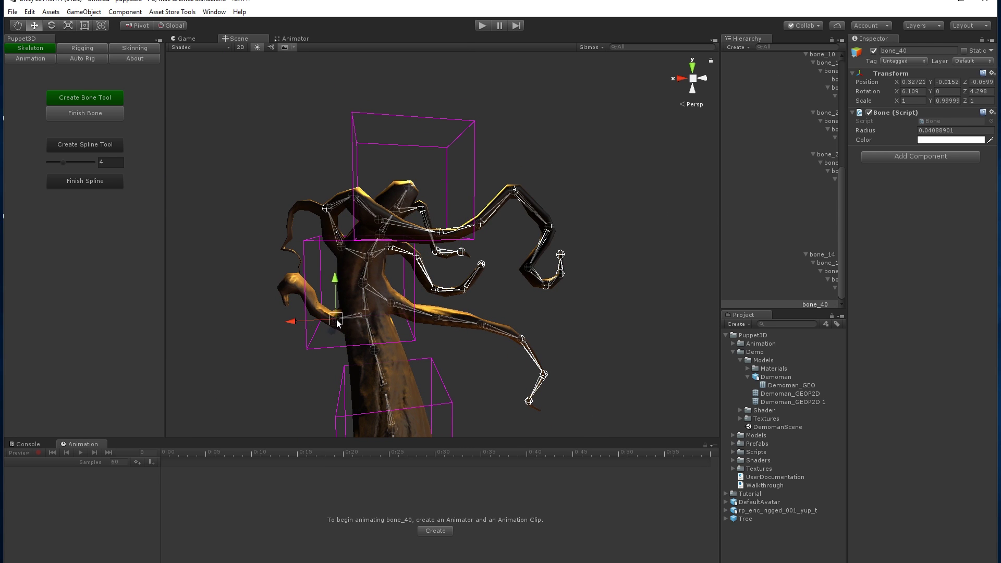
left_click(312, 302)
left_click(293, 281)
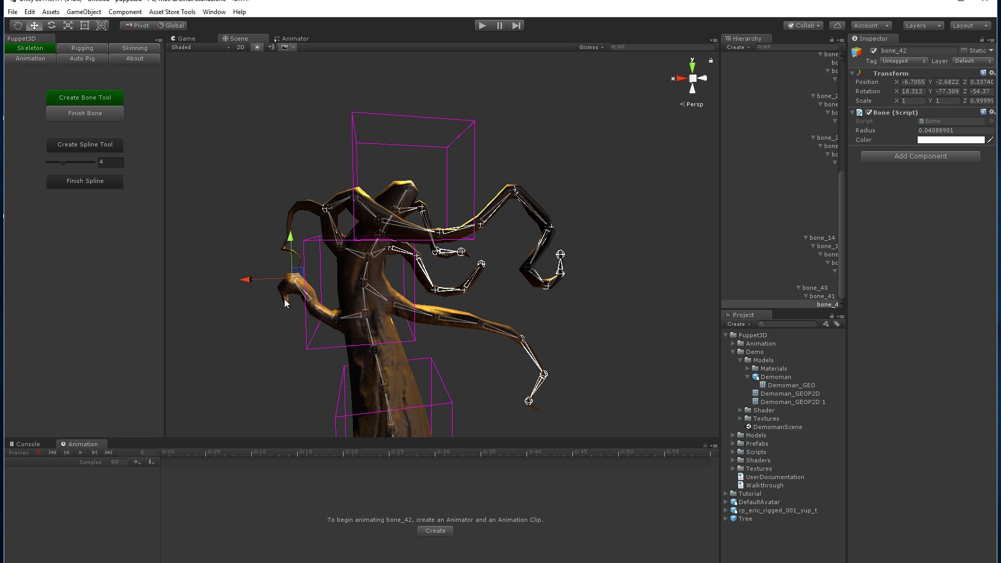
left_click(284, 299)
- Create a three-bone chain from the lower trunk along the lowest left branch to its tip and finish it
scroll(305, 309, "down", 3)
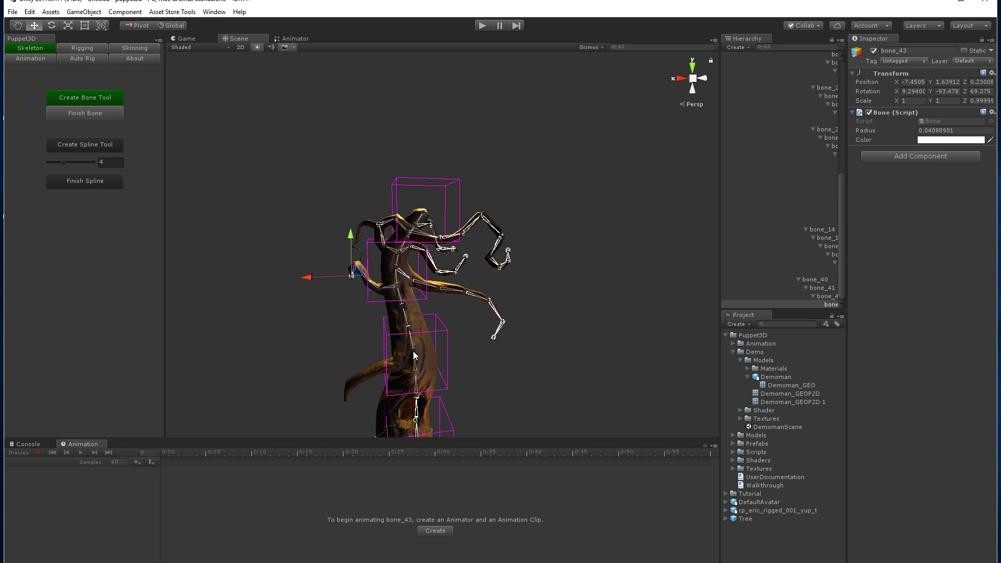
left_click(413, 352)
left_click(392, 367)
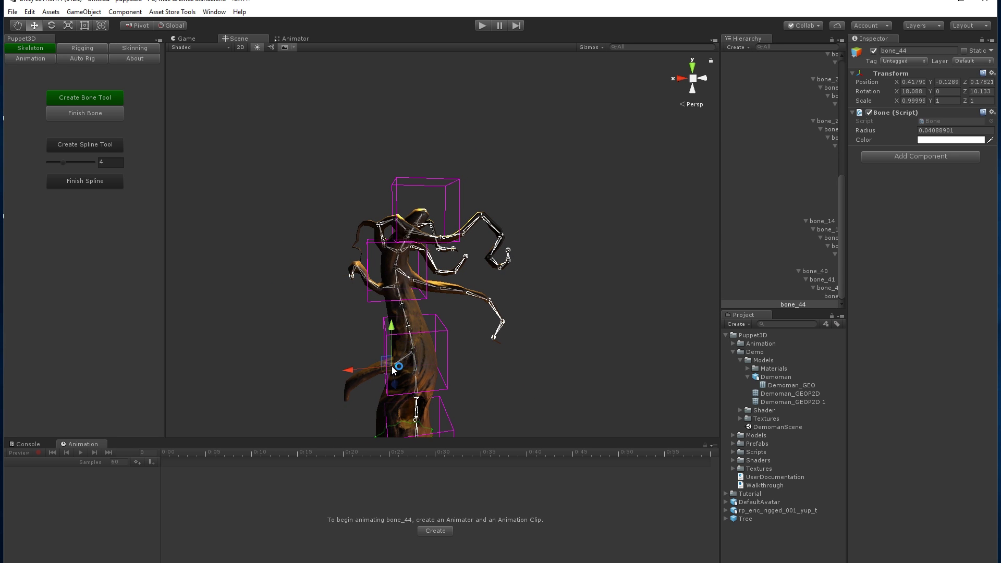
left_click(356, 379)
left_click(346, 400)
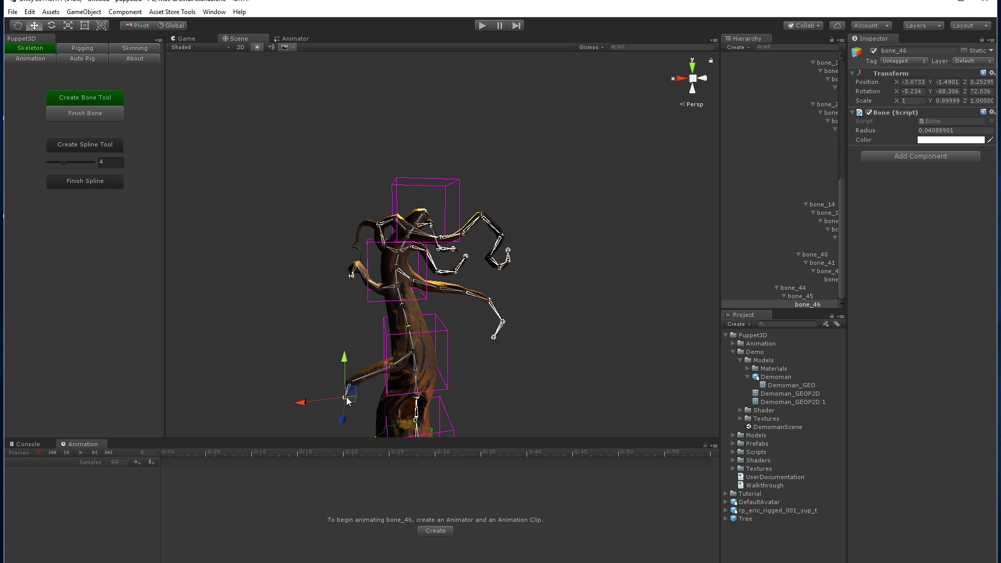
key("Return")
- Widen the Hierarchy and select all bones from bone_1 to bone_46 together with the treeLow_GEO mesh
left_click(313, 295)
middle_click_drag(437, 350, 404, 221)
left_click_drag(405, 221, 567, 249, "alt")
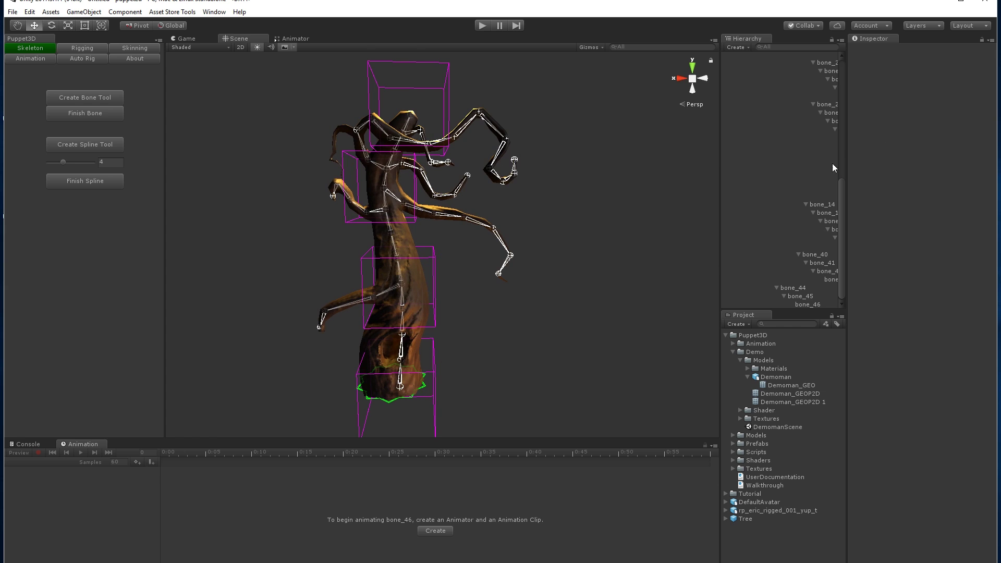
left_click_drag(715, 121, 609, 120)
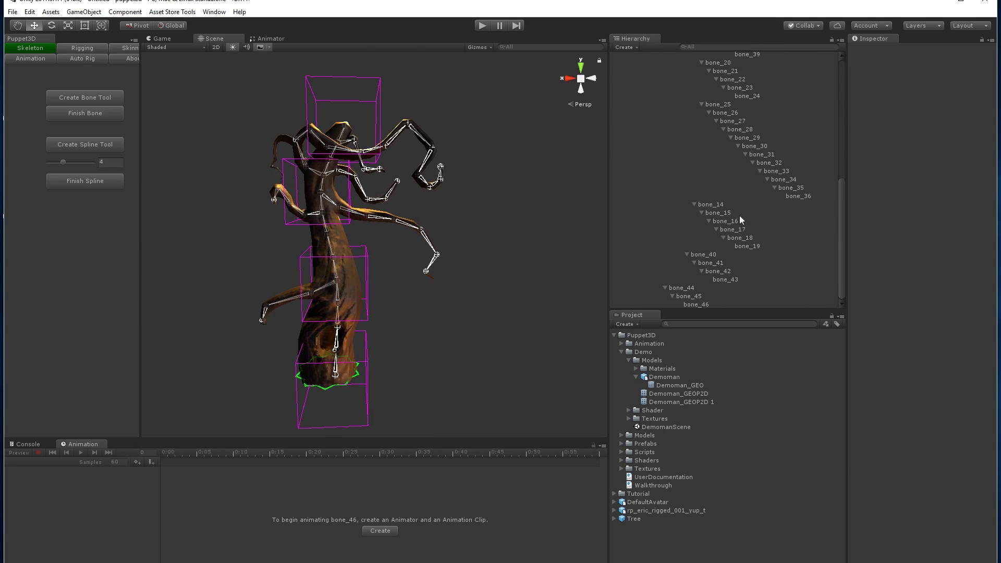
left_click(700, 303)
scroll(706, 261, "up", 10)
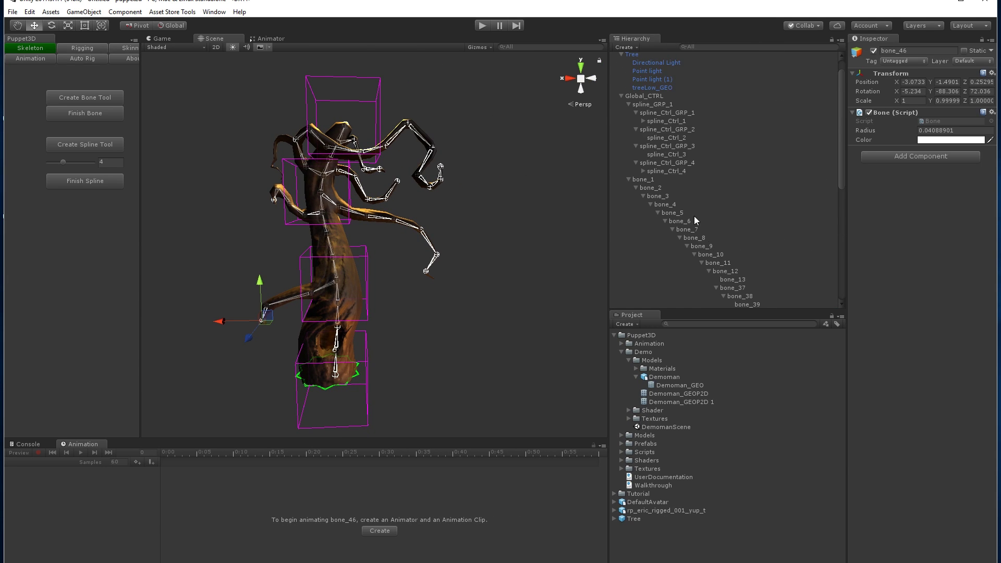
left_click(665, 180, "shift")
scroll(665, 181, "up", 1)
left_click(652, 104, "ctrl")
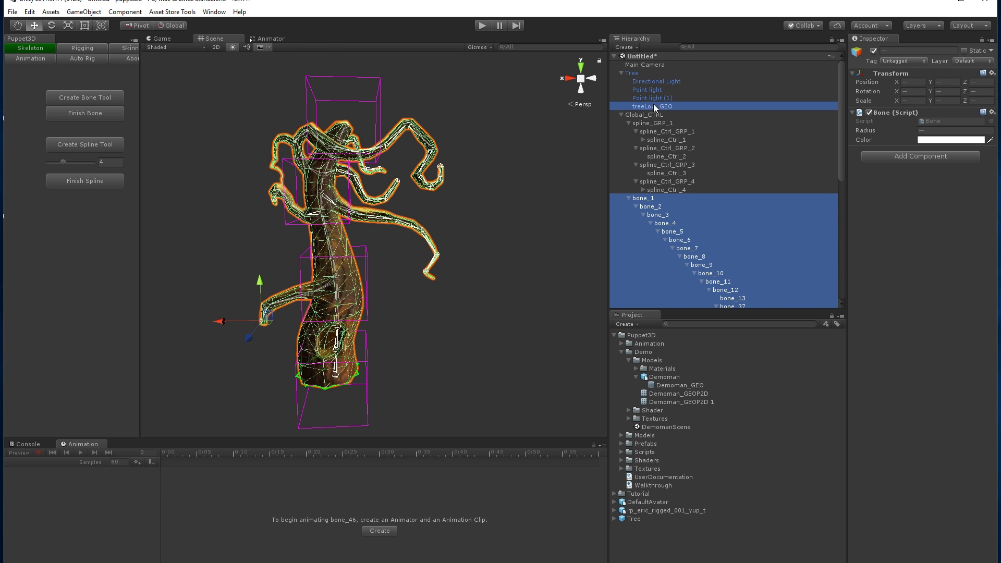
- Bind treeLow_GEO to the selected bones as a smooth skin using Voxel skinning with 2 skin bones
left_click(117, 49)
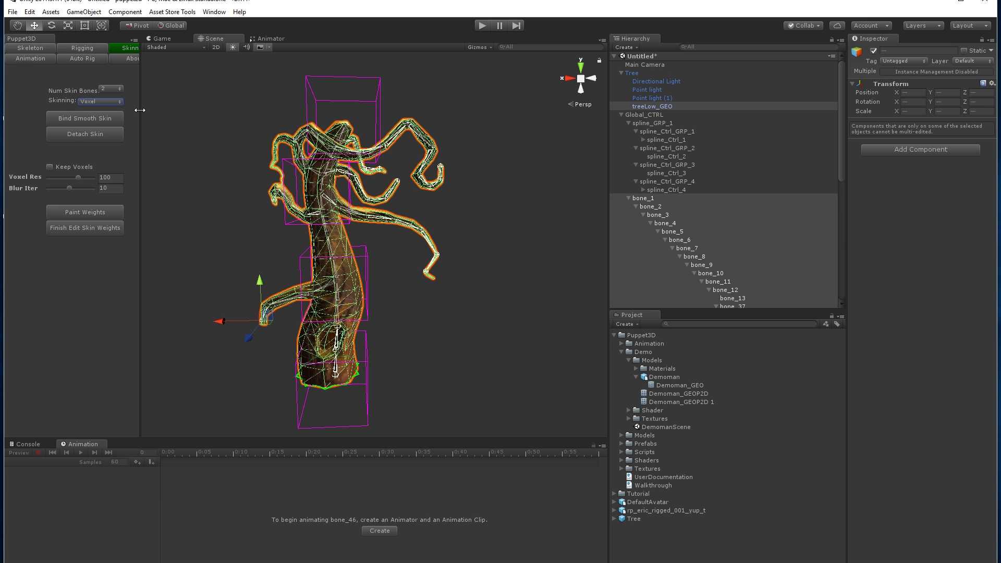
left_click_drag(140, 110, 166, 118)
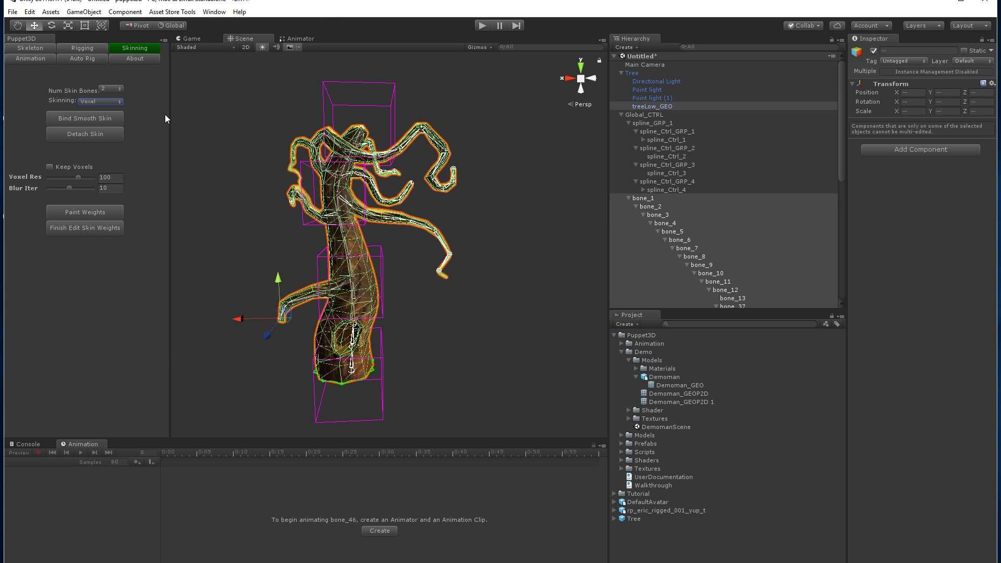
left_click(87, 118)
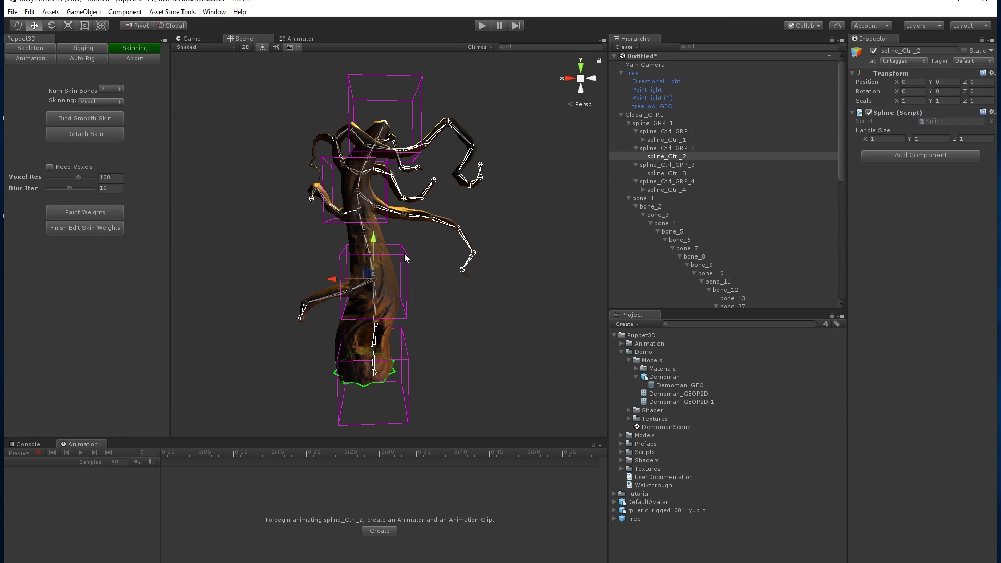
- Test the bind by moving spline_Ctrl_2, undo the move, and examine the long drooping branch up close
mouse_move(368, 279)
left_mouse_down()
mouse_move(333, 282)
mouse_move(346, 273)
mouse_move(370, 281)
left_mouse_up()
key("ctrl+z")
left_click_drag(580, 250, 319, 238, "alt")
scroll(510, 271, "up", 5)
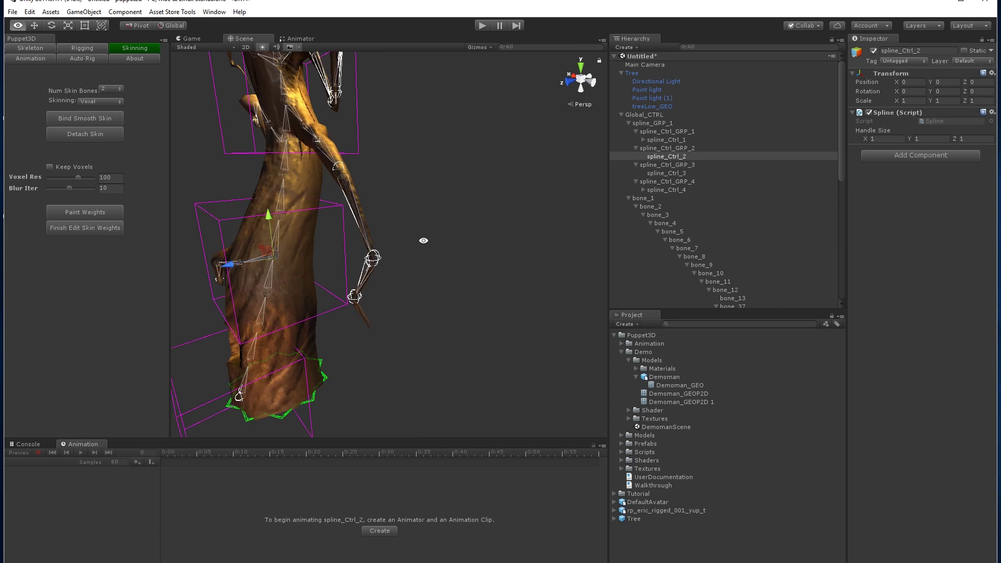
middle_click_drag(422, 240, 557, 279, "alt")
left_click_drag(558, 279, 458, 261, "alt")
middle_click_drag(458, 261, 443, 247, "alt")
left_click_drag(443, 247, 306, 230, "alt")
left_click(274, 226)
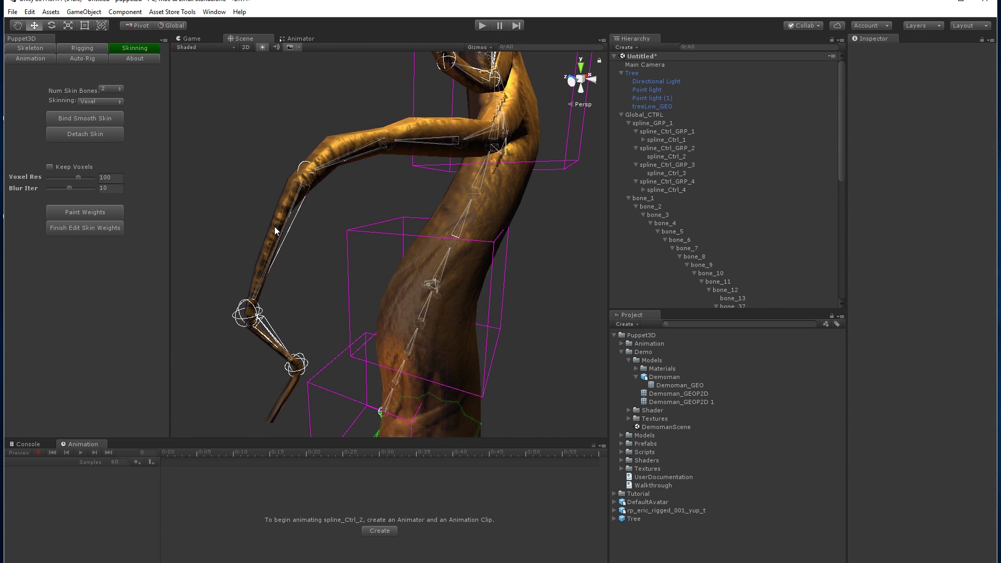
- Start weight painting on treeLow_GEO and inspect the weights of bone_17 and bone_18 on the drooping branch
left_click(672, 106)
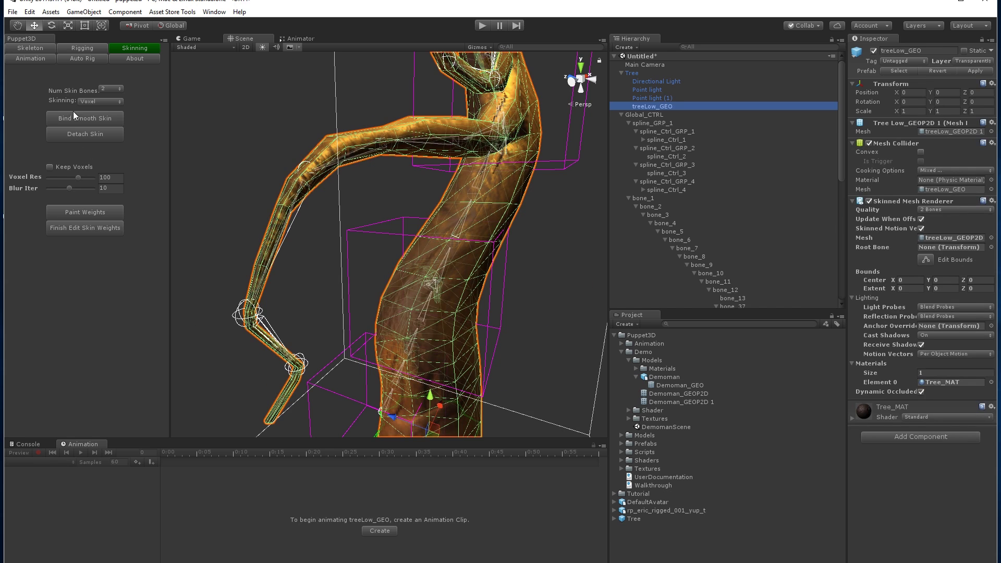
left_click(86, 212)
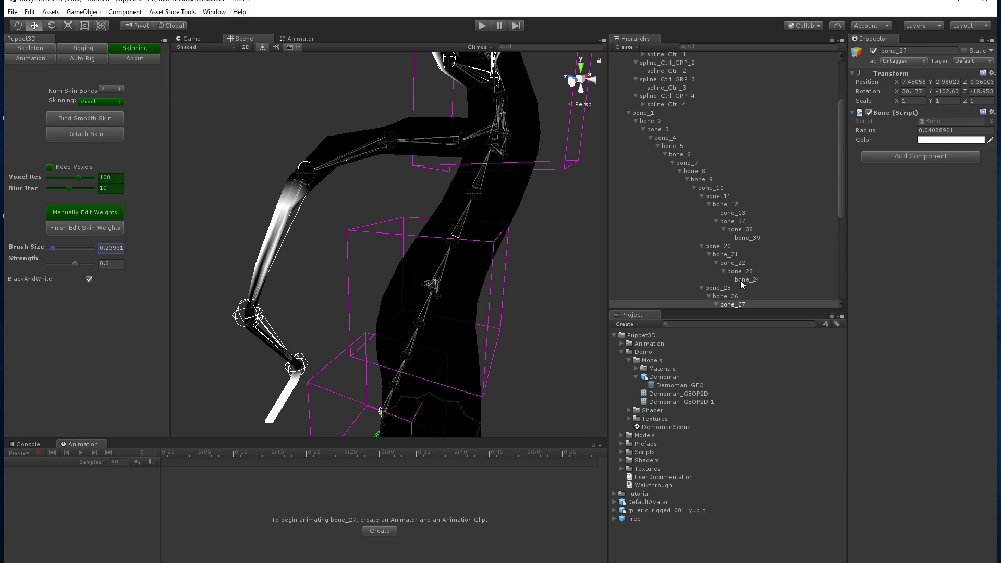
scroll(740, 280, "down", 2)
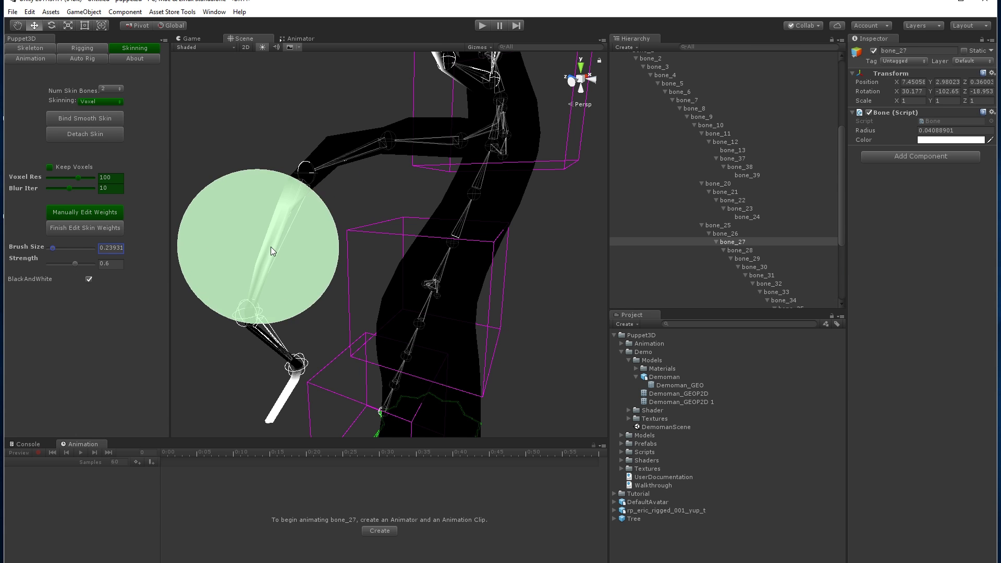
left_click(270, 263)
scroll(729, 286, "down", 3)
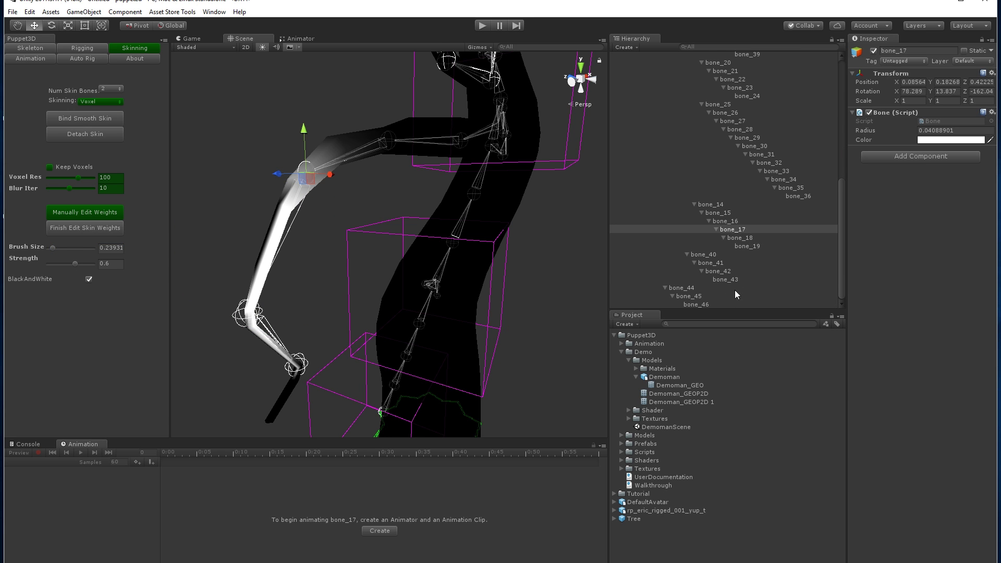
left_click(742, 238)
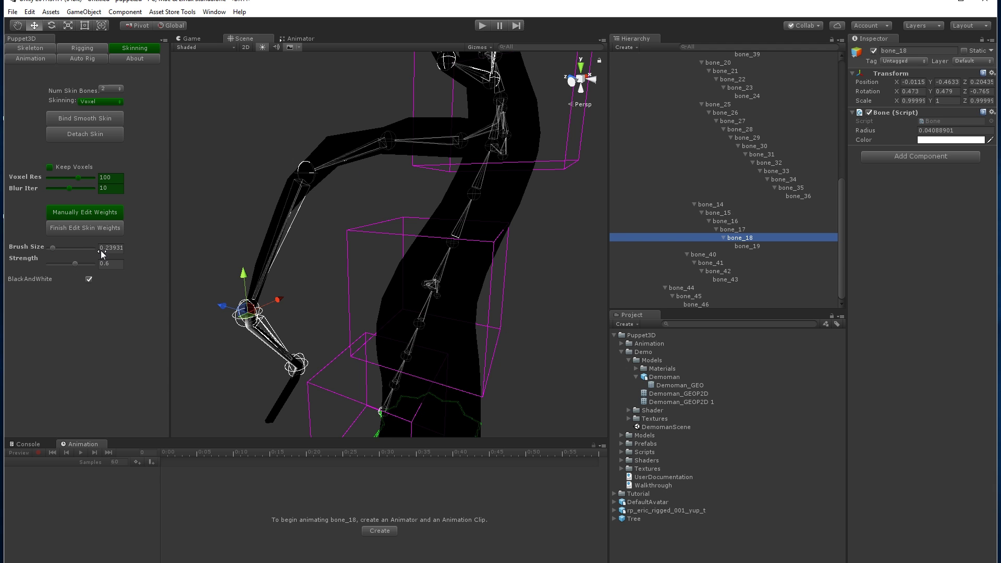
mouse_move(239, 213)
left_mouse_down("alt")
mouse_move(239, 138)
mouse_move(169, 152)
mouse_move(130, 177)
left_mouse_up("alt")
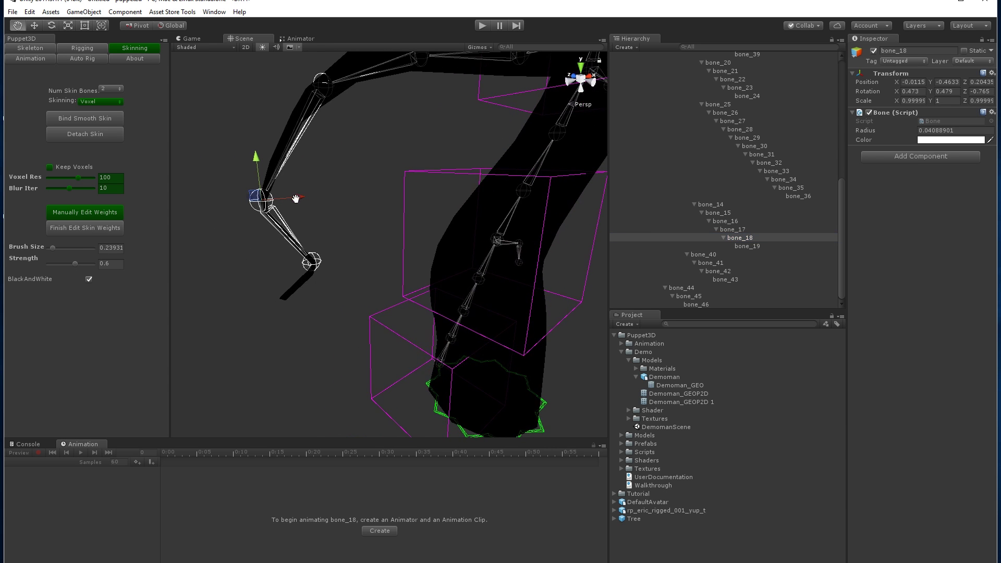
- Switch to manual vertex weight editing and select only the vertices between bone_18 and the branch tip, excluding the bones
left_click(108, 213)
left_click_drag(233, 197, 329, 273)
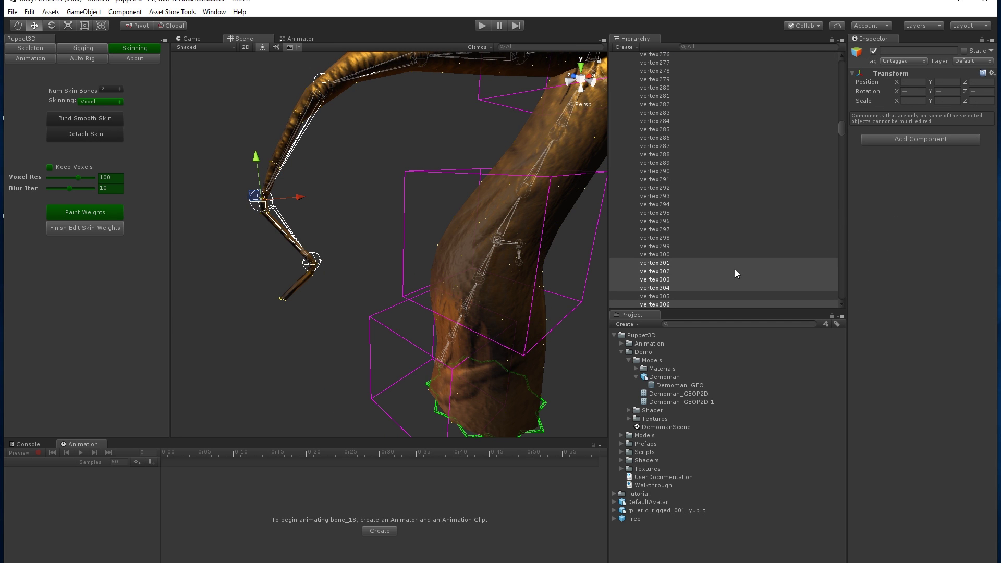
left_click_drag(847, 144, 844, 299)
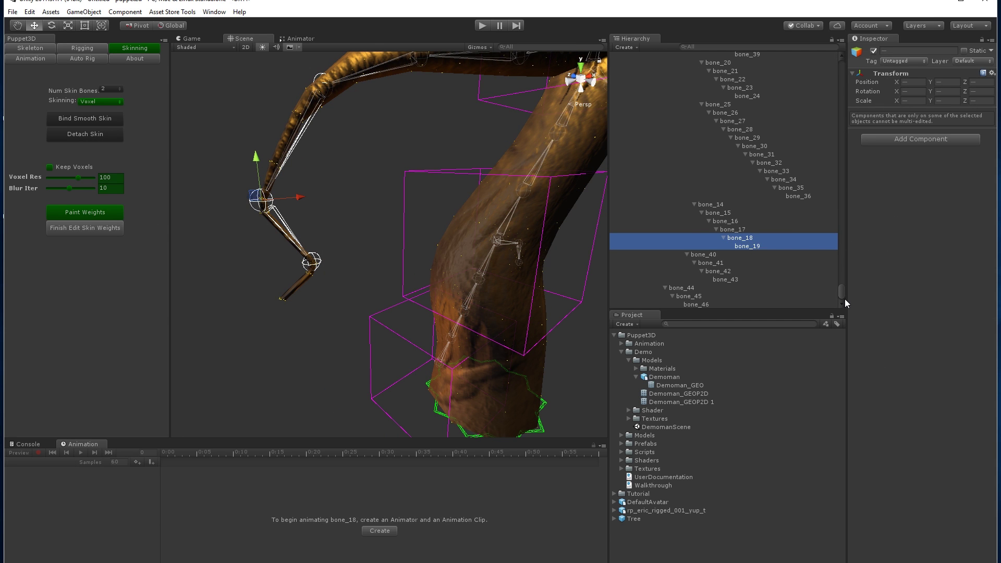
left_click(755, 246)
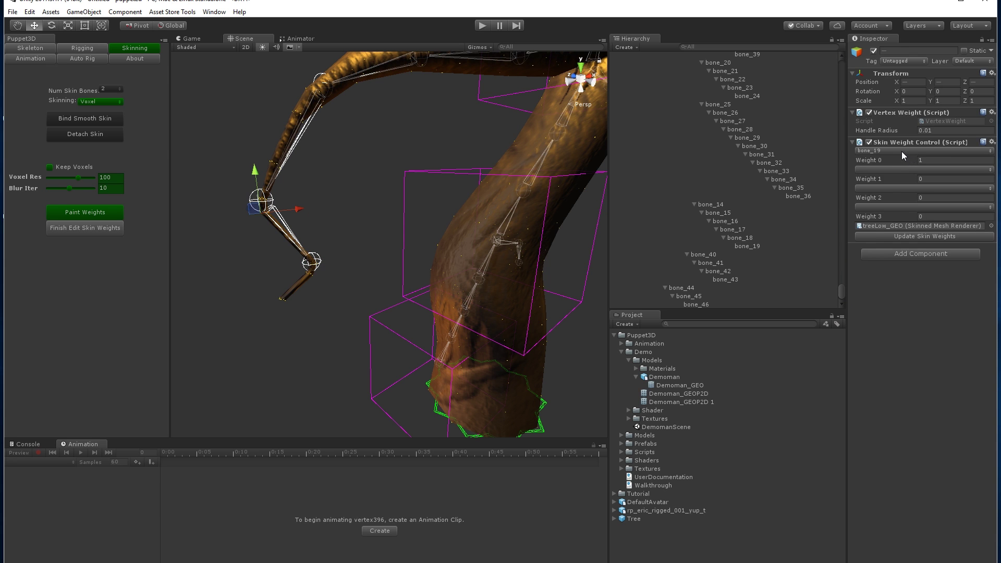
- Set the selected vertices' first weight bone to bone_18 and second to bone_41, and update the skin weights
left_click(902, 150)
left_click(888, 401)
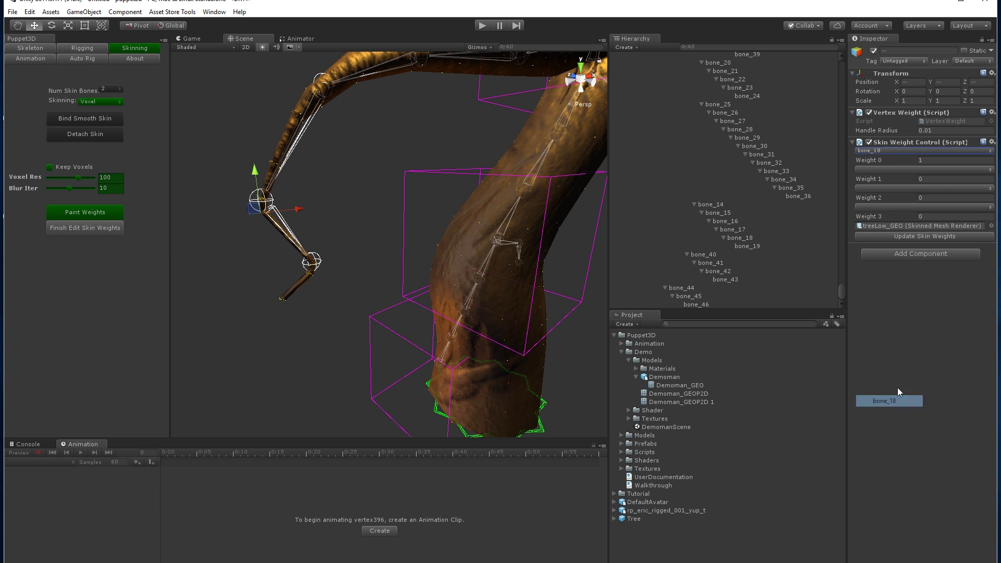
left_click(923, 168)
left_click(922, 229)
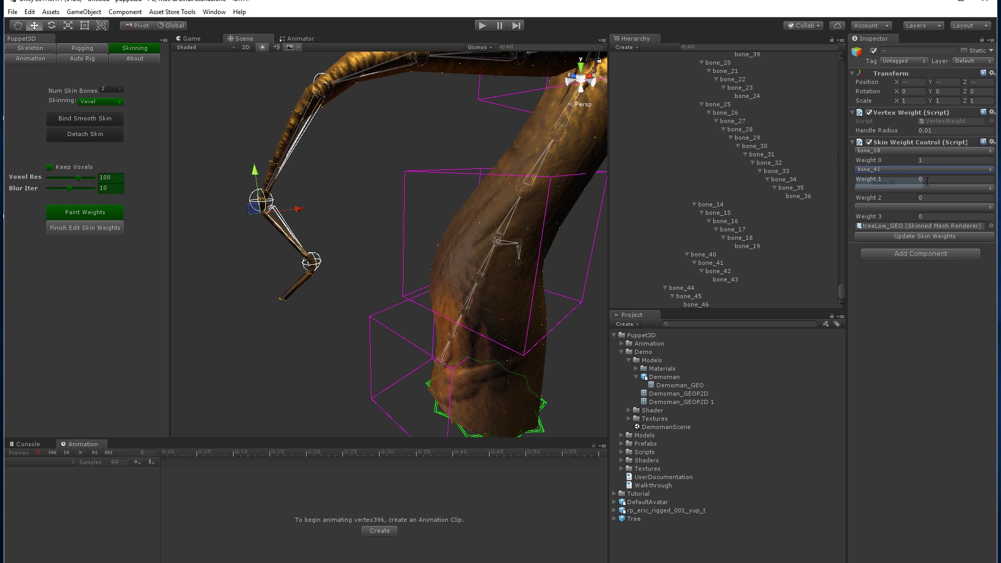
left_click(924, 236)
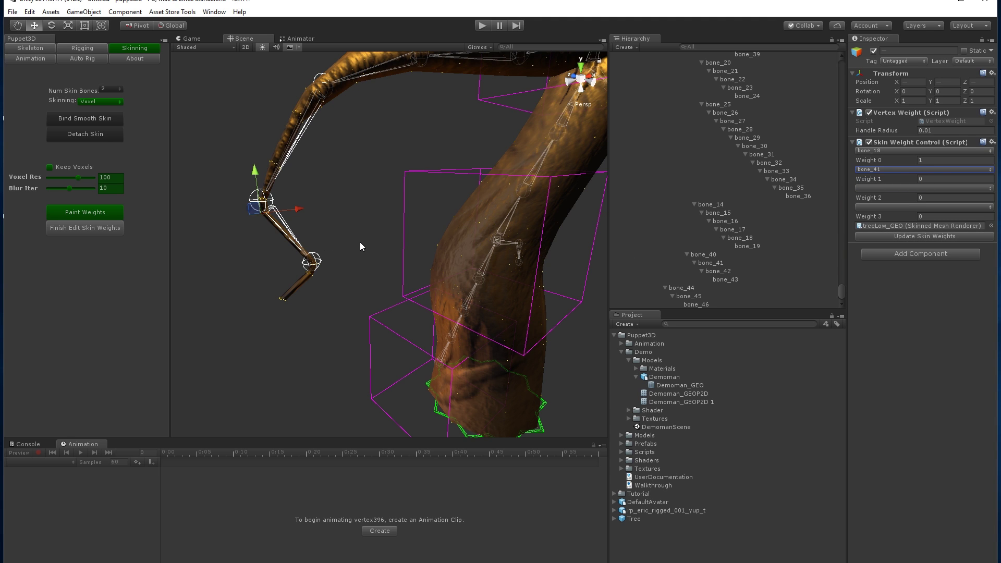
- Select only the vertices at the tip of the drooping branch, leaving bone_19 out of the selection
left_click_drag(218, 254, 329, 325)
left_click_drag(844, 140, 841, 302)
left_click(770, 245, "ctrl")
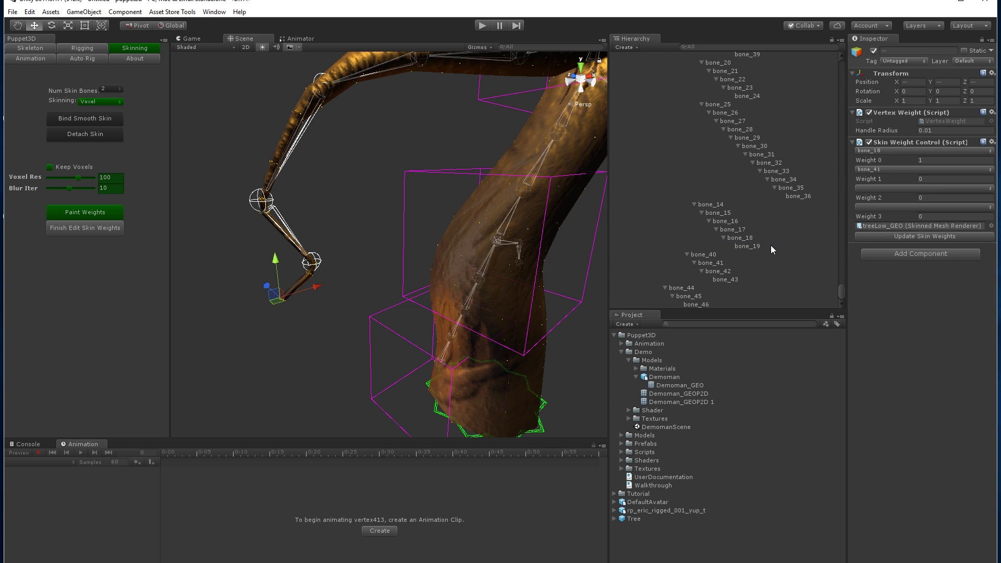
- Set the tip vertices' first weight bone to bone_19, update the skin weights and finish the weight editing
left_click(905, 153)
left_click(892, 412)
left_click(904, 169)
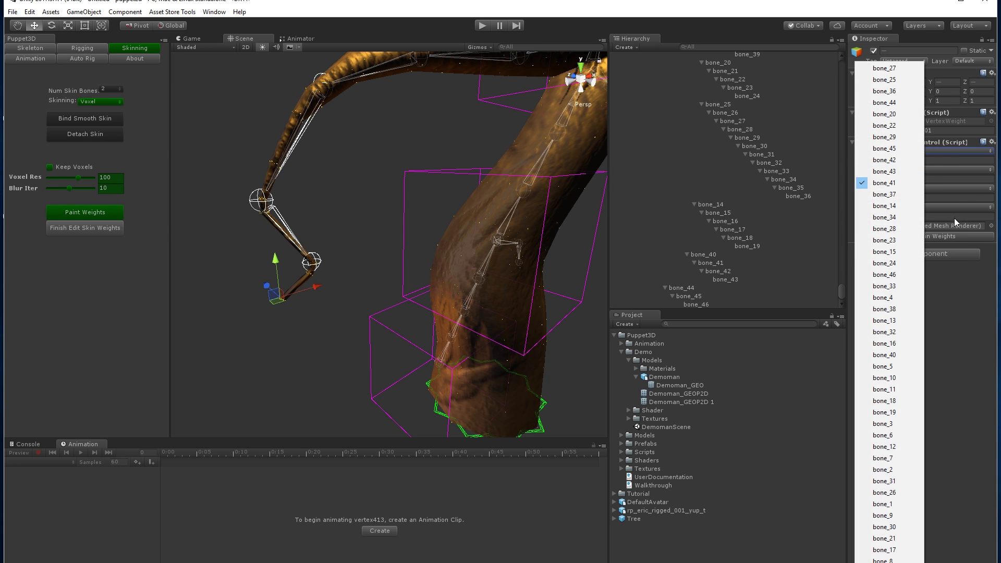
left_click(962, 237)
left_click(962, 236)
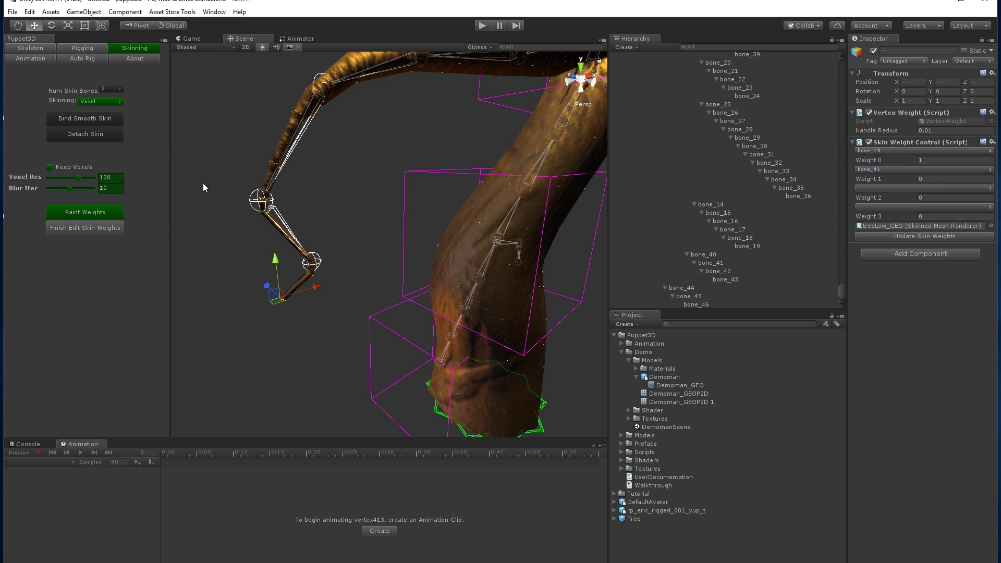
left_click(120, 226)
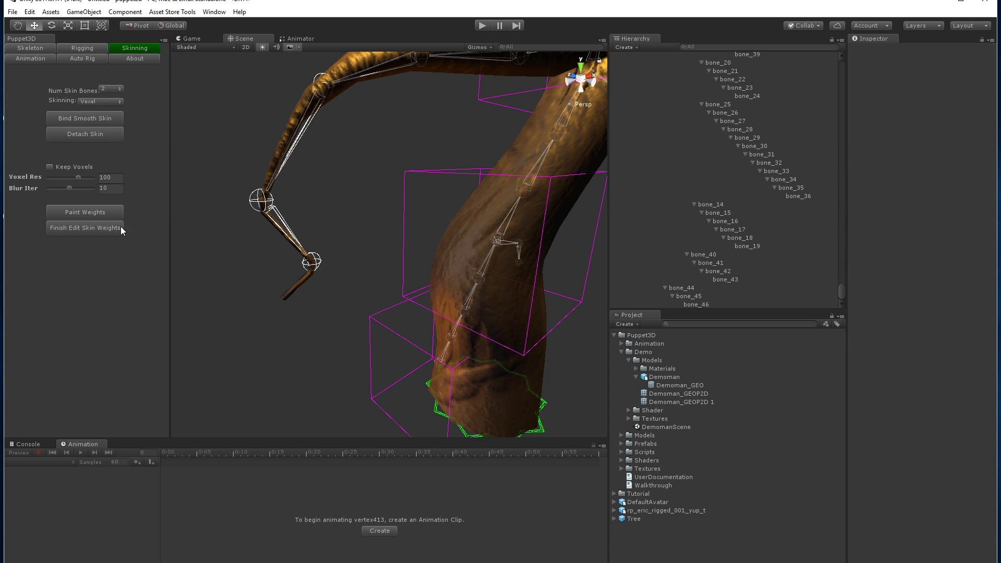
- Test-rotate bone_19, bone_18 and bone_17 to check how the drooping branch deforms
left_click(311, 263)
key("e")
mouse_move(294, 236)
left_mouse_down()
mouse_move(280, 266)
mouse_move(284, 250)
left_mouse_up()
left_click(261, 200)
left_click_drag(233, 167, 271, 125)
left_click(325, 80)
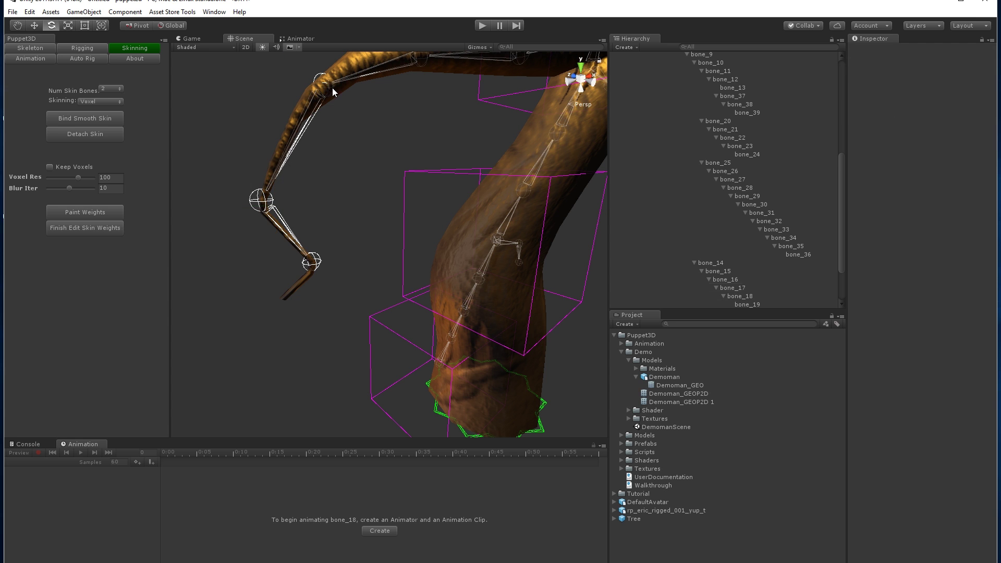
left_click(323, 81)
left_click_drag(283, 84, 321, 190)
left_click(322, 183)
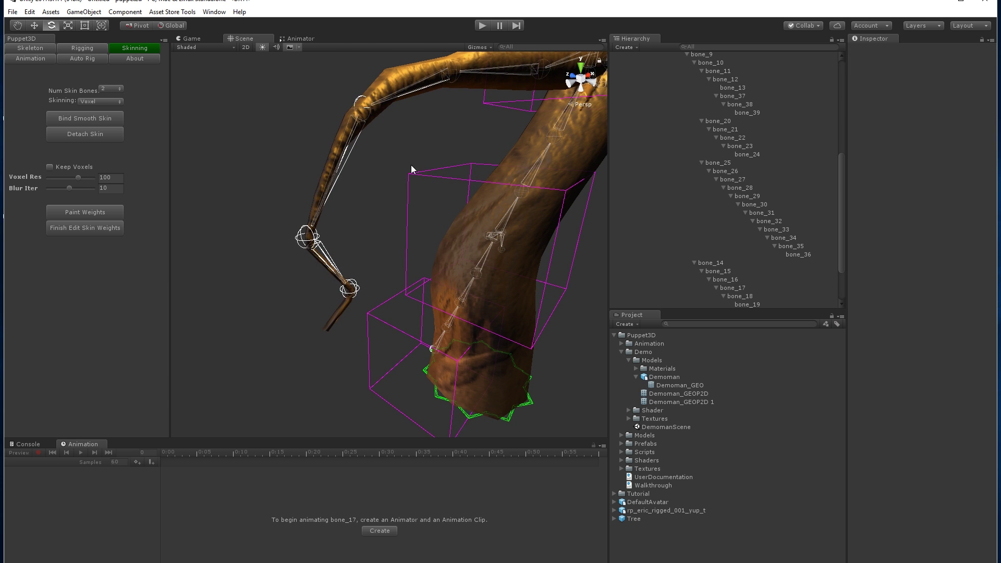
- Start painting skin weights on treeLow_GEO with bone_17 as the bone whose weights are edited
scroll(781, 143, "up", 8)
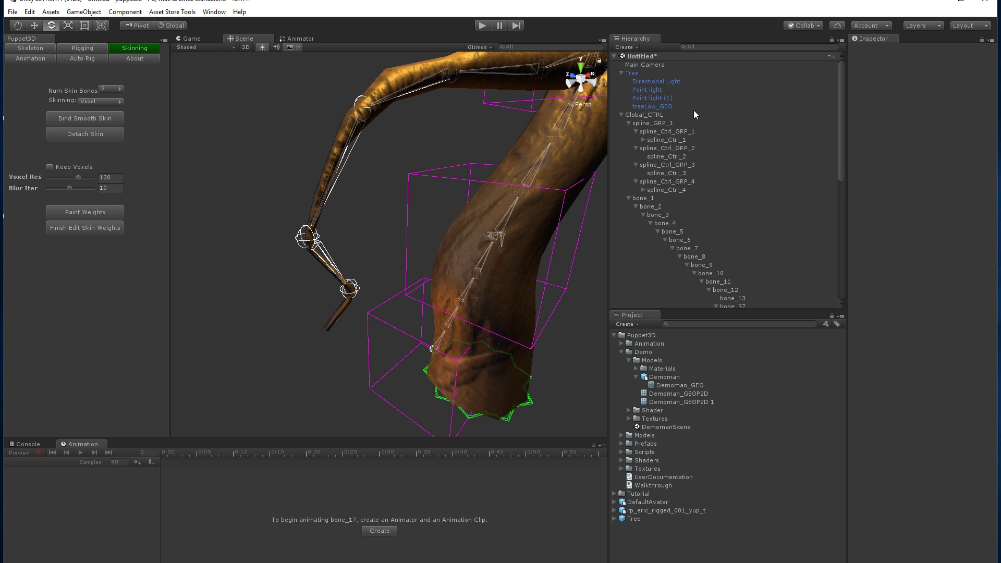
left_click(693, 106)
left_click(100, 213)
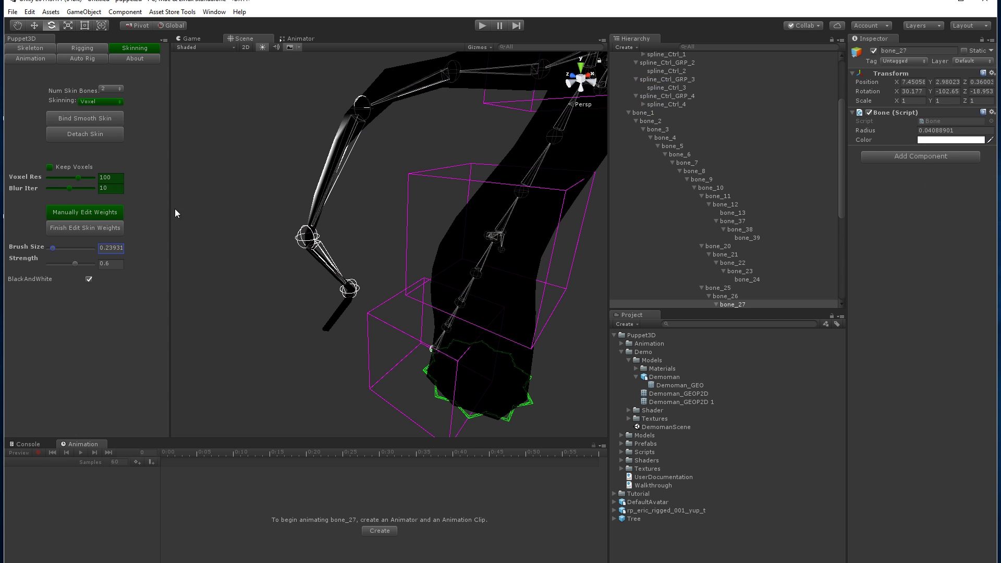
scroll(723, 202, "down", 6)
left_click(739, 231)
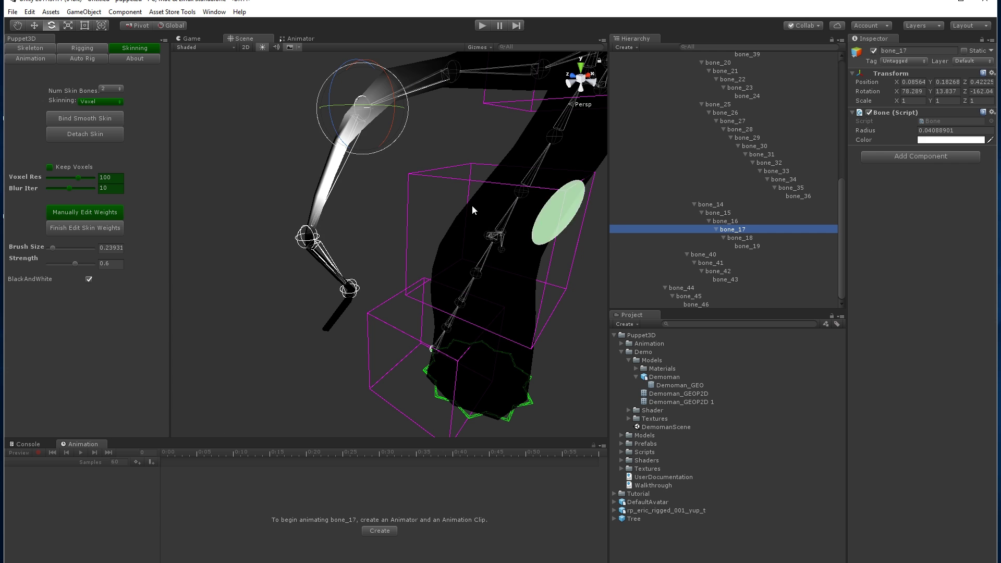
- Paint bone_17's weight onto the drooping branch around its joint with the 0.6 strength brush
mouse_move(318, 178)
left_mouse_down()
mouse_move(338, 185)
mouse_move(224, 252)
mouse_move(533, 244)
left_mouse_up()
middle_click_drag(505, 214, 473, 239, "alt")
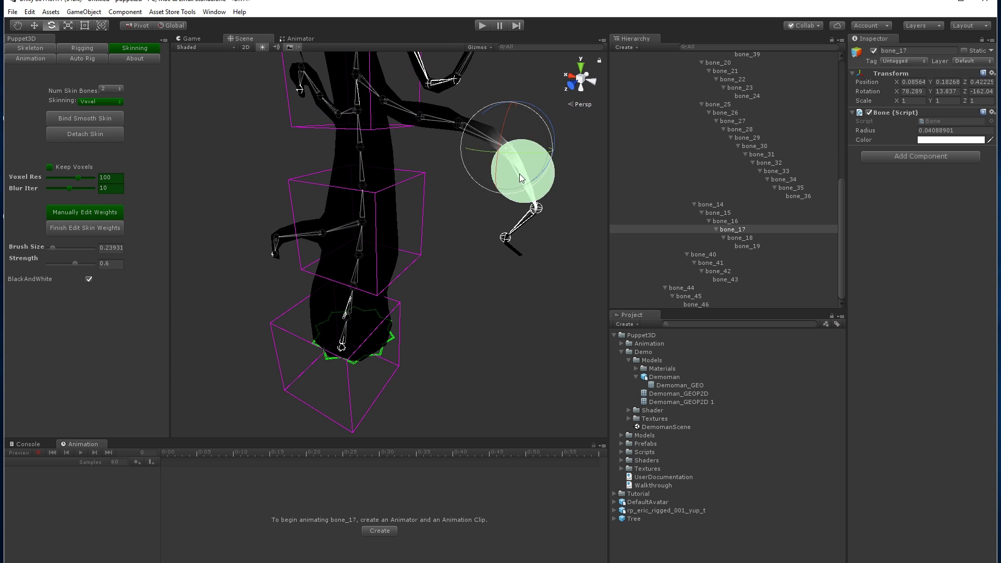
left_click_drag(525, 181, 533, 295, "alt")
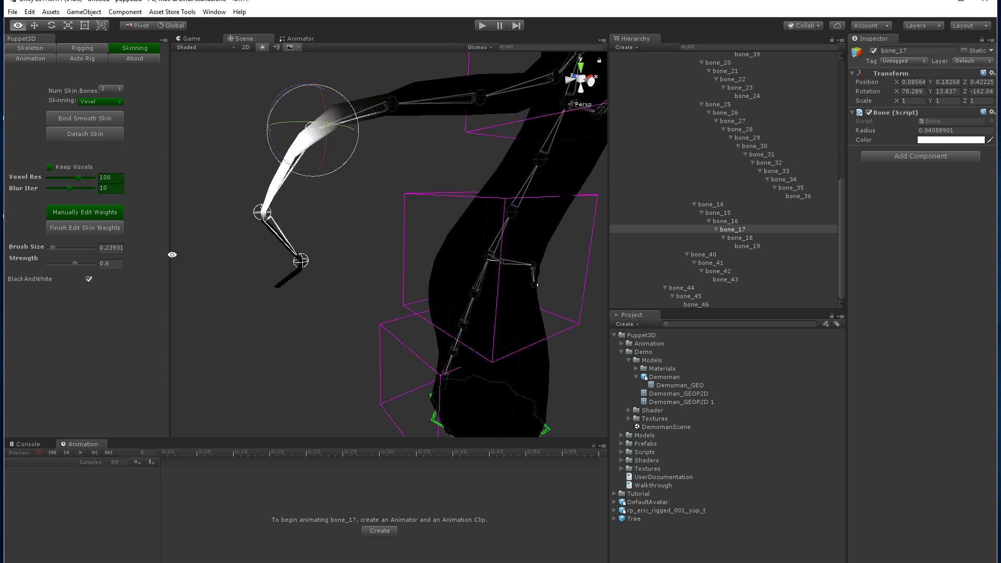
mouse_move(172, 254)
left_mouse_down("alt")
mouse_move(266, 173)
mouse_move(328, 212)
mouse_move(349, 155)
mouse_move(346, 129)
mouse_move(356, 166)
left_mouse_up("alt")
- Finish editing the skin weights, then test-rotate bone_17 and undo the rotation
left_click(104, 230)
left_click(307, 178)
key("ctrl+z")
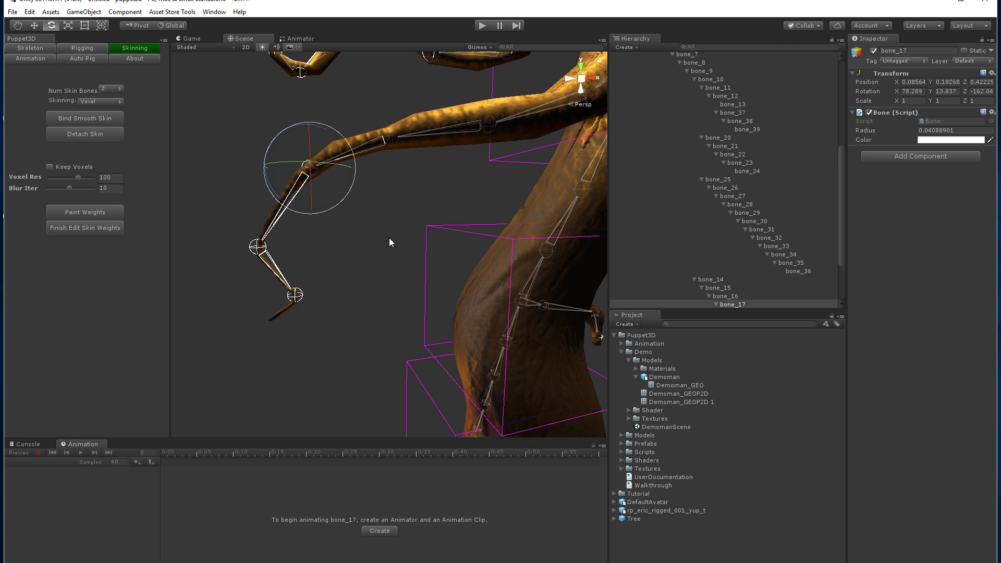
- Test-move the upper trunk control spline_Ctrl_3 to check the deformation, and undo the move
right_click_drag(389, 238, 266, 212, "alt")
left_click_drag(266, 212, 298, 227, "alt")
left_click(298, 227)
key("w")
mouse_move(333, 191)
left_mouse_down()
mouse_move(343, 197)
mouse_move(341, 173)
mouse_move(336, 198)
mouse_move(347, 201)
mouse_move(331, 193)
mouse_move(329, 203)
left_mouse_up()
key("ctrl+z")
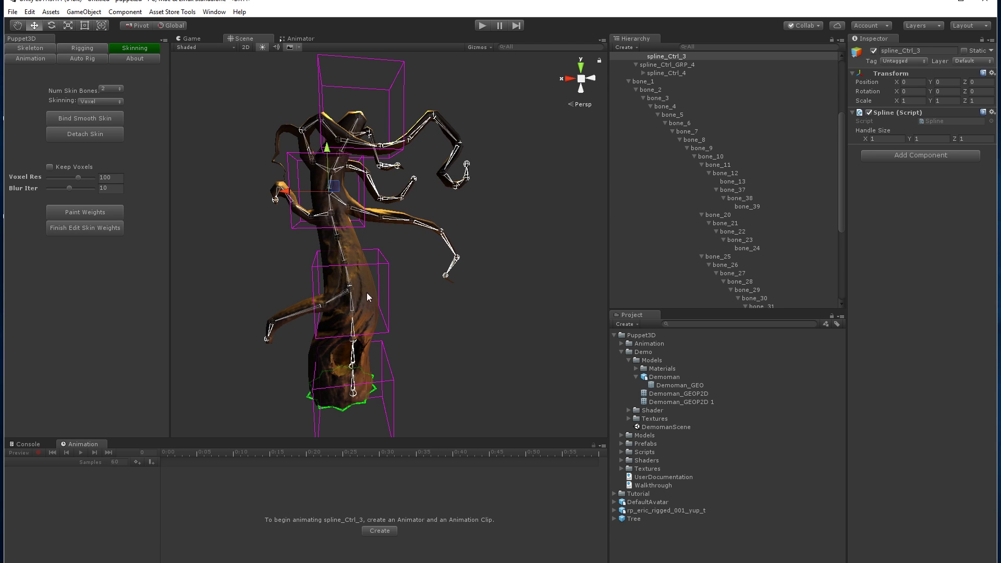
- Bend the trunk with spline_Ctrl_2: rotate it about -13.8° around Z and move it to about X 0.92, Y 0.175
right_click_drag(367, 293, 398, 268, "alt")
left_click(383, 268)
left_click(384, 265)
key("e")
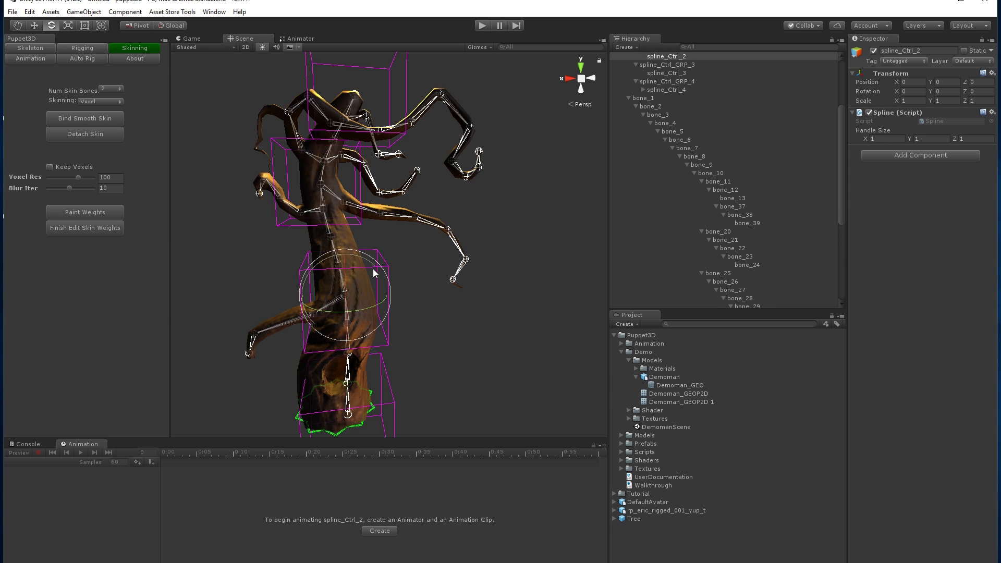
left_click_drag(374, 270, 291, 244)
key("w")
key("e")
middle_click_drag(334, 224, 441, 235)
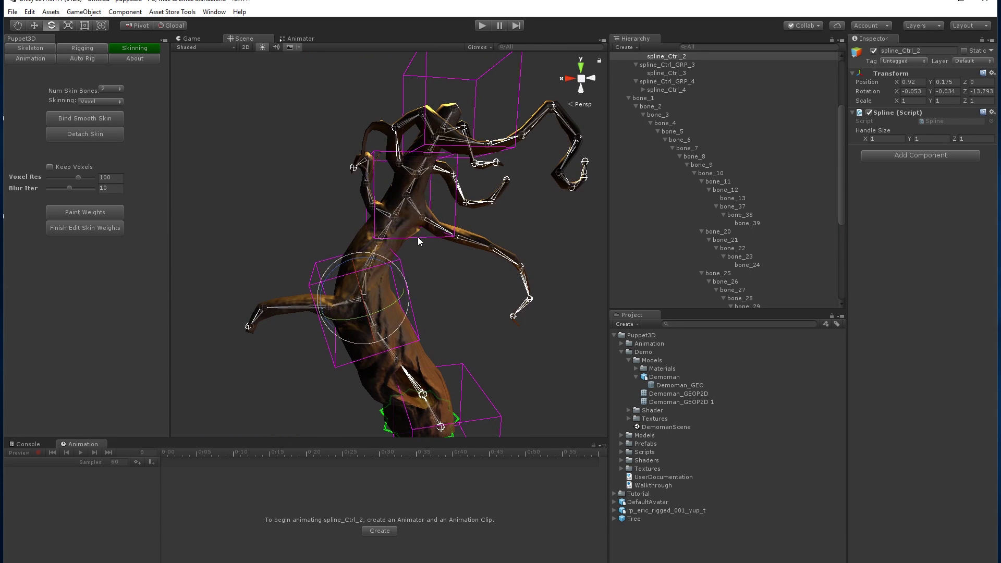
- Move spline_Ctrl_3 sideways to about X 1.4, Y -0.26 to bend the upper trunk
left_click(418, 237)
key("w")
left_click_drag(395, 191, 283, 213)
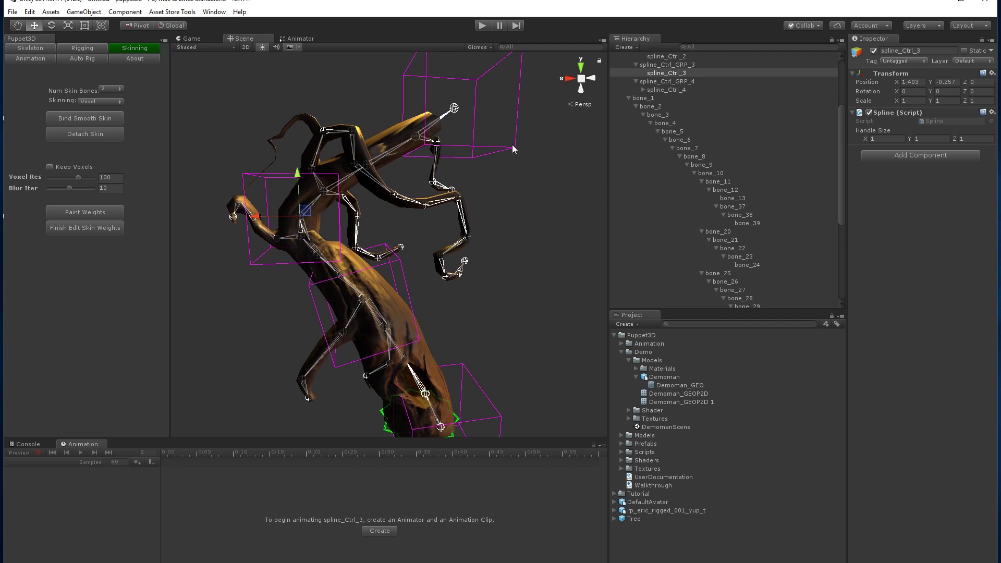
- Move spline_Ctrl_4 to about X 3.14, Y -0.87 and rotate it to about -9.8, -4.5, -42.8 to curl the treetop
left_click(509, 147)
left_click(509, 147)
left_click_drag(452, 127, 158, 184)
middle_click_drag(159, 183, 354, 201)
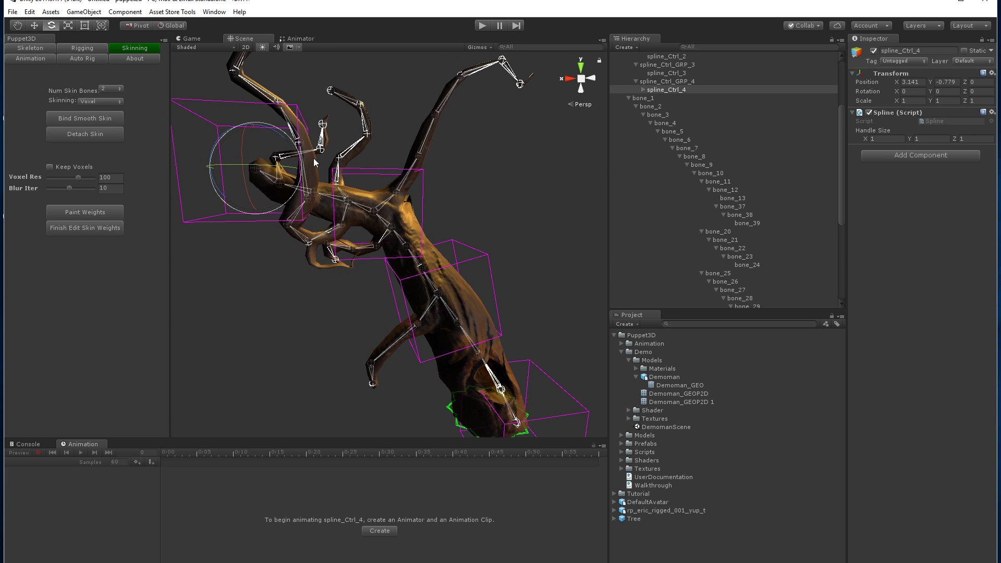
left_click_drag(302, 155, 286, 98)
key("w")
mouse_move(260, 174)
left_mouse_down()
mouse_move(262, 190)
mouse_move(267, 182)
left_mouse_up()
right_click_drag(266, 183, 252, 154, "alt")
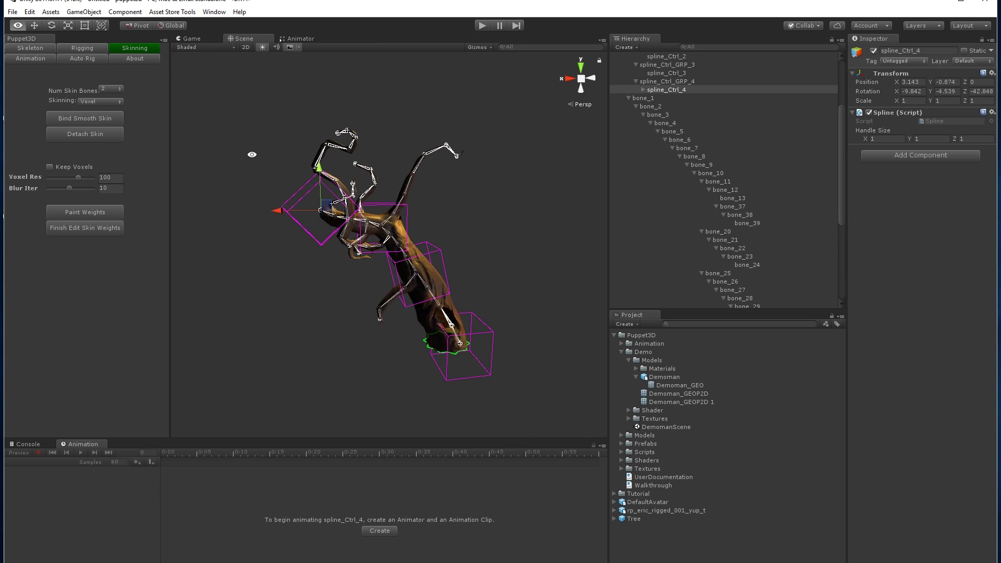
- Examine the bent tree's deformation from different angles and clear the control selection
middle_click_drag(432, 194, 383, 175, "alt")
left_click_drag(383, 175, 384, 237, "alt")
left_click(388, 229)
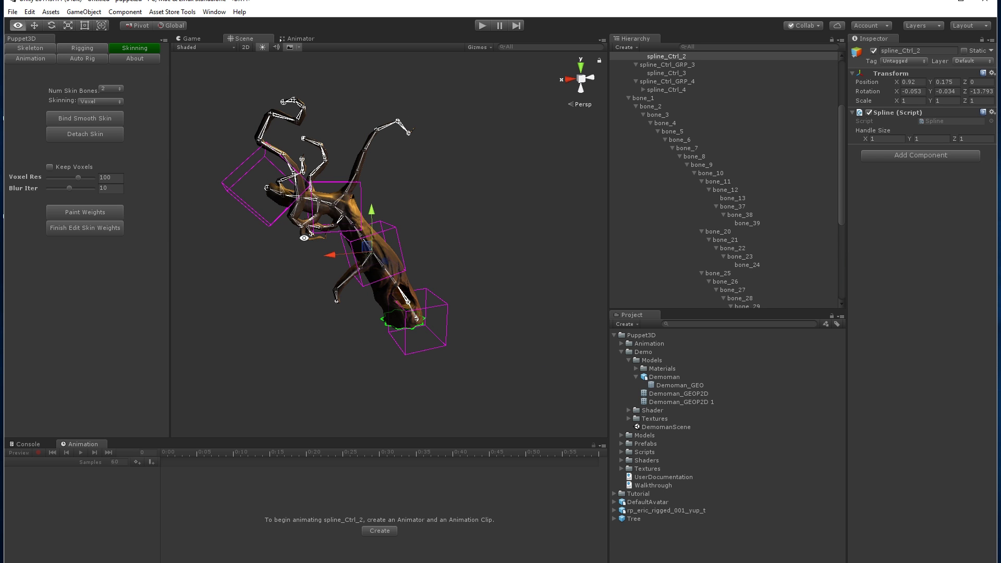
left_click_drag(303, 238, 379, 252, "alt")
middle_click_drag(401, 253, 405, 229, "alt")
right_click_drag(460, 223, 418, 220, "alt")
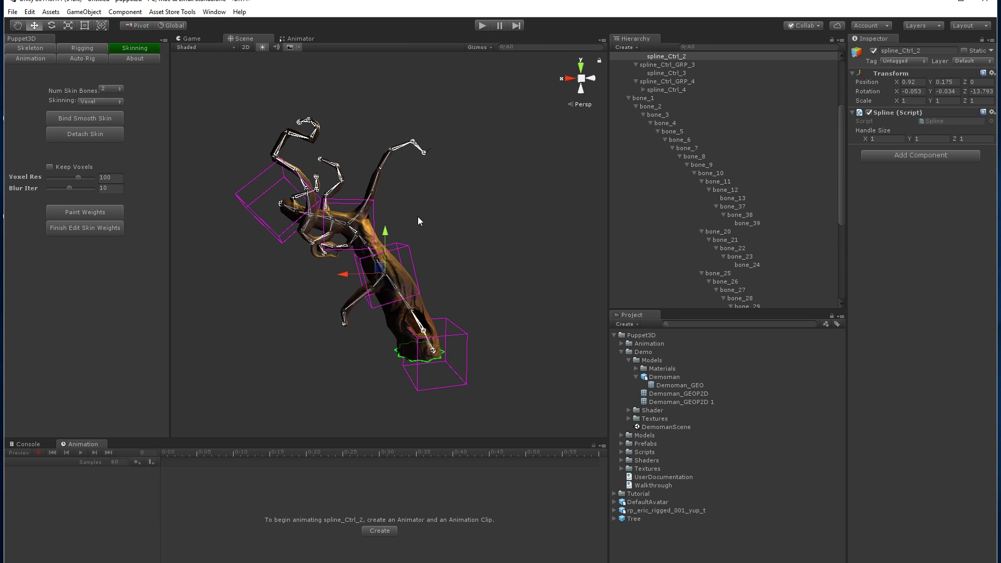
left_click(500, 248)
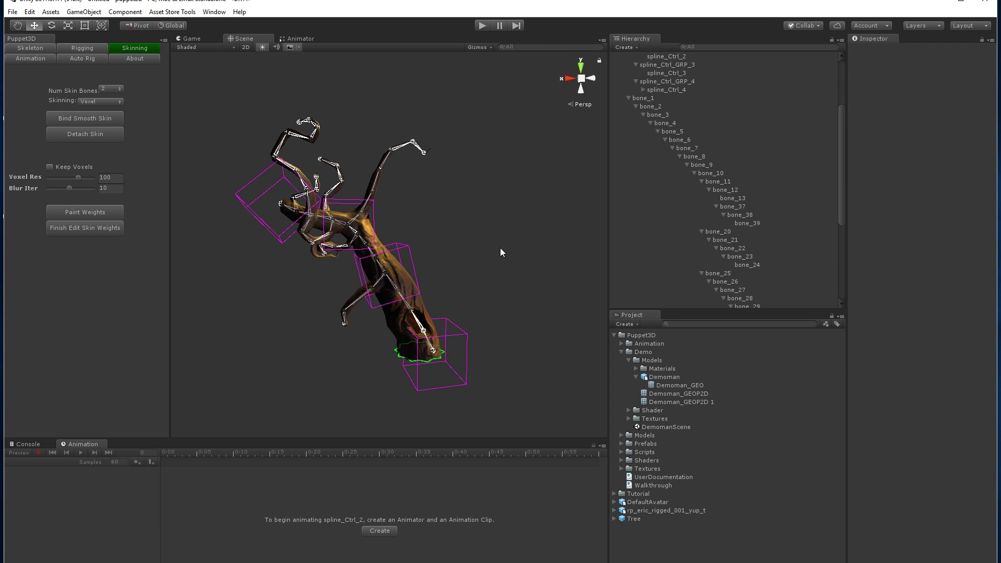
left_click_drag(533, 257, 522, 262, "alt")
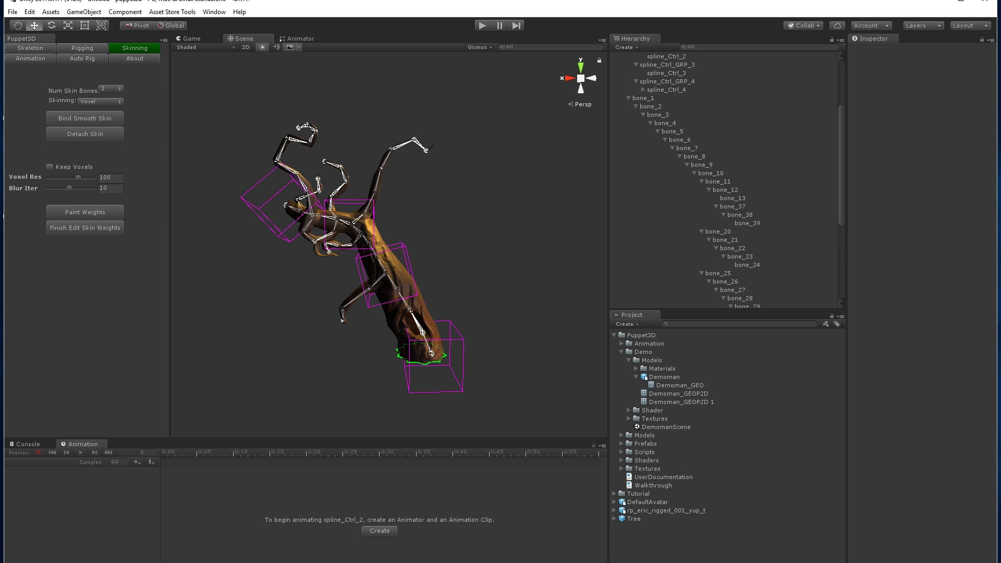